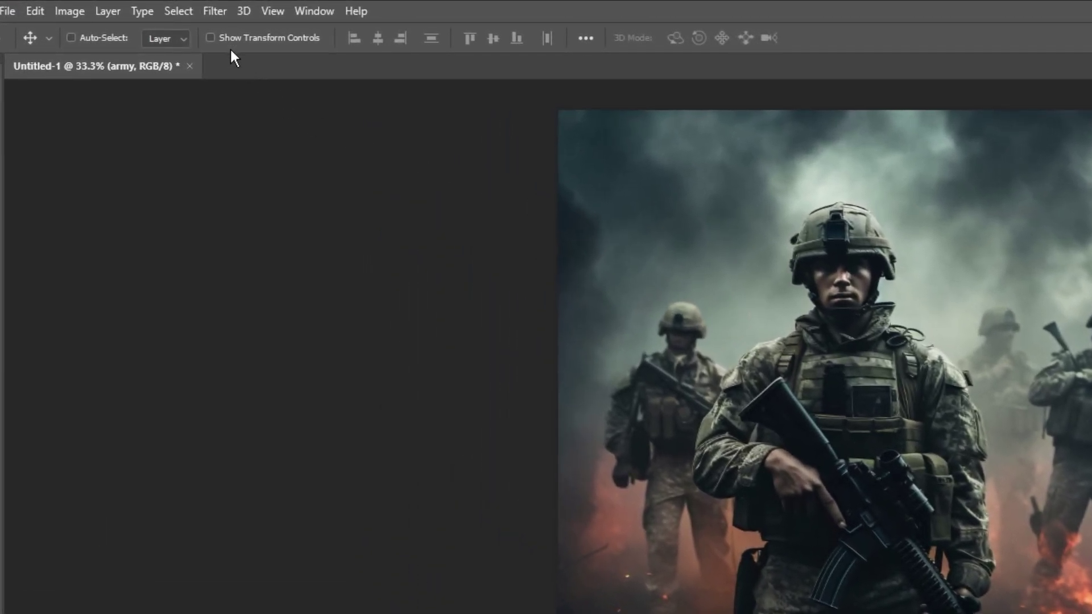
Open the Camera Raw Filter for the army layer and set Temperature to -12 and Tint to +19.
{"action": "left_click", "coordinate": [215, 12]}
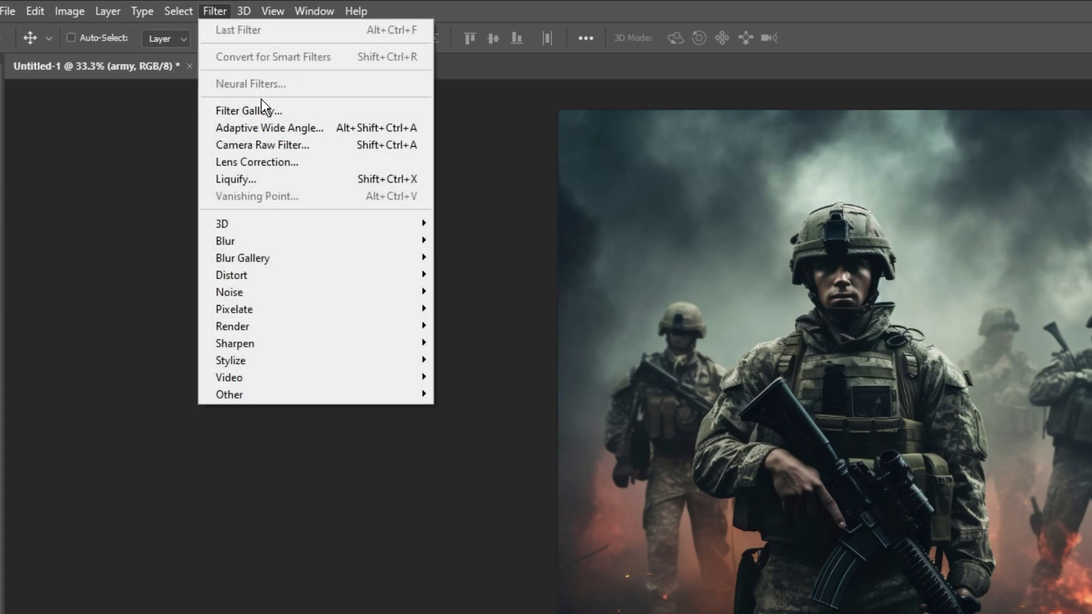
{"action": "left_click", "coordinate": [278, 144]}
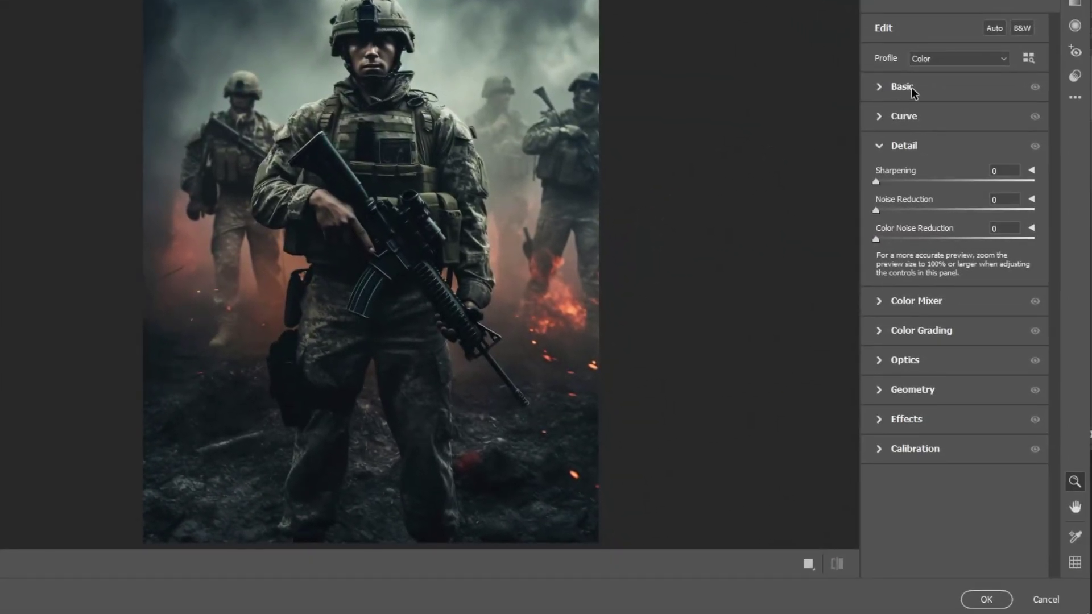
{"action": "left_click", "coordinate": [911, 86]}
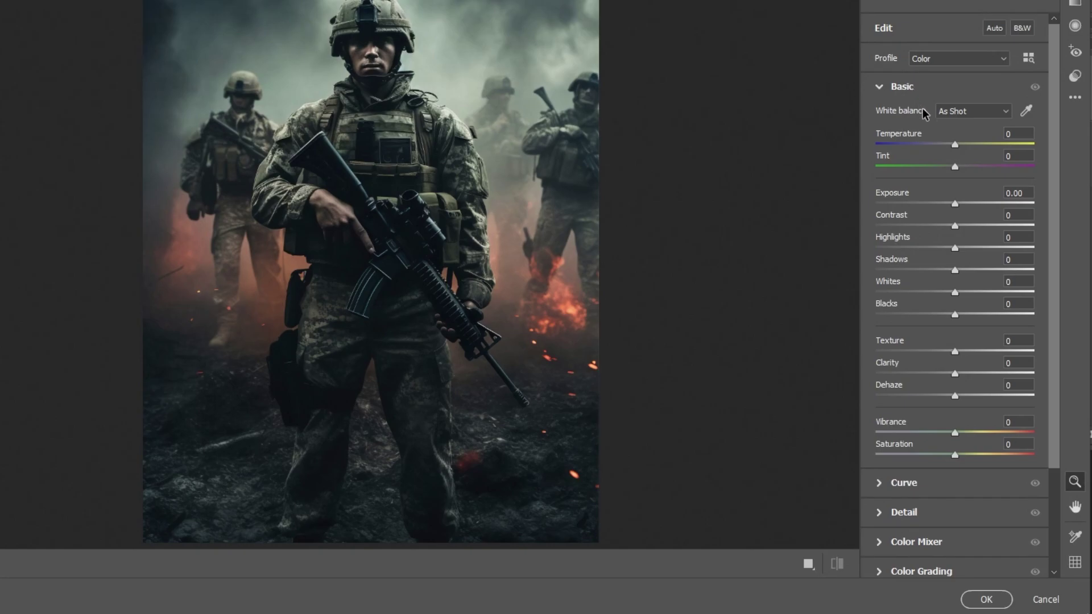
{"action": "left_click_drag", "start_coordinate": [961, 168], "coordinate": [945, 145]}
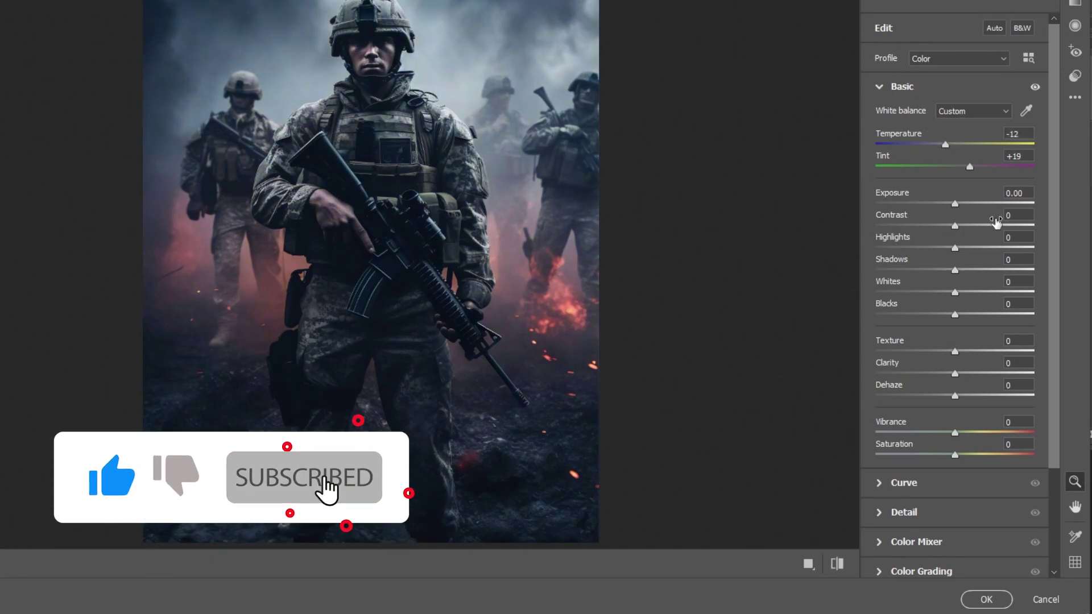
Set Exposure +0.20, Contrast +12, Whites +13, Texture +23, Clarity +24, Vibrance +4 and Saturation +12, compare with the original, and apply the filter.
{"action": "left_click", "coordinate": [965, 226]}
{"action": "left_click", "coordinate": [957, 203]}
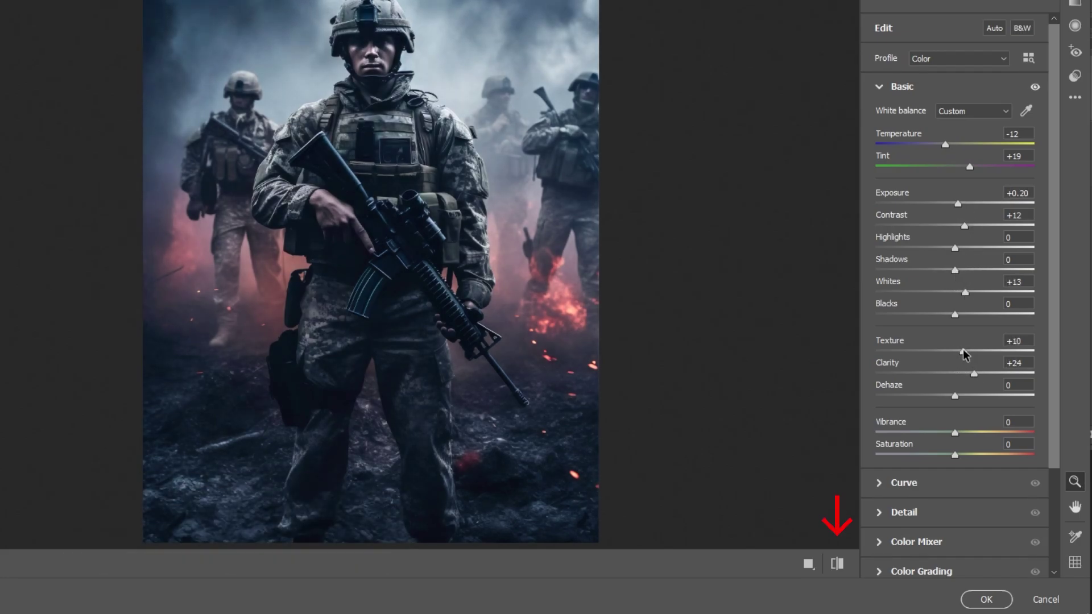
{"action": "left_click", "coordinate": [837, 566]}
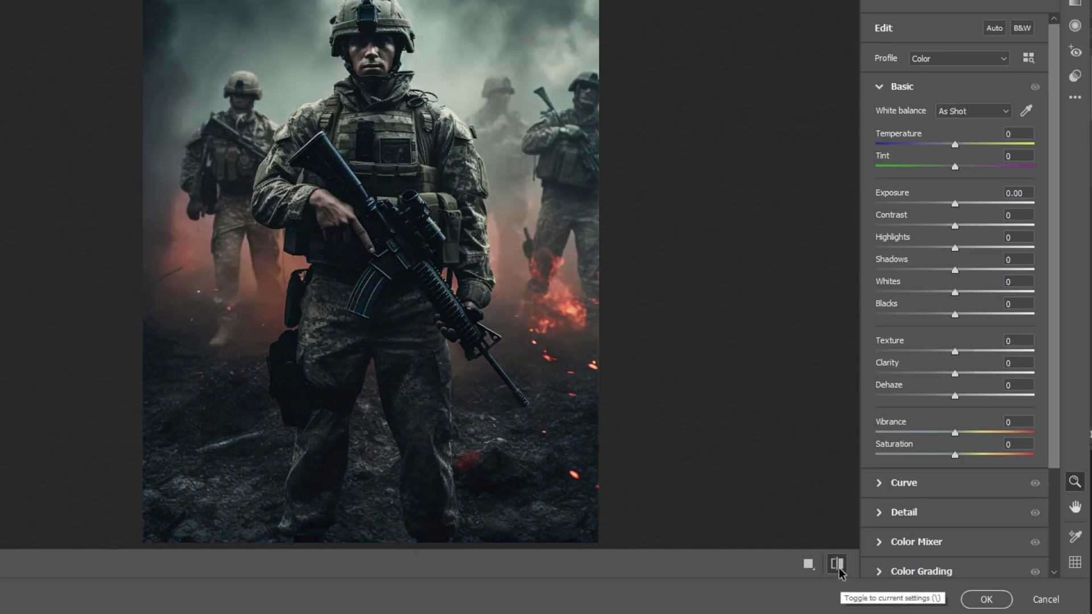
{"action": "left_click", "coordinate": [838, 566]}
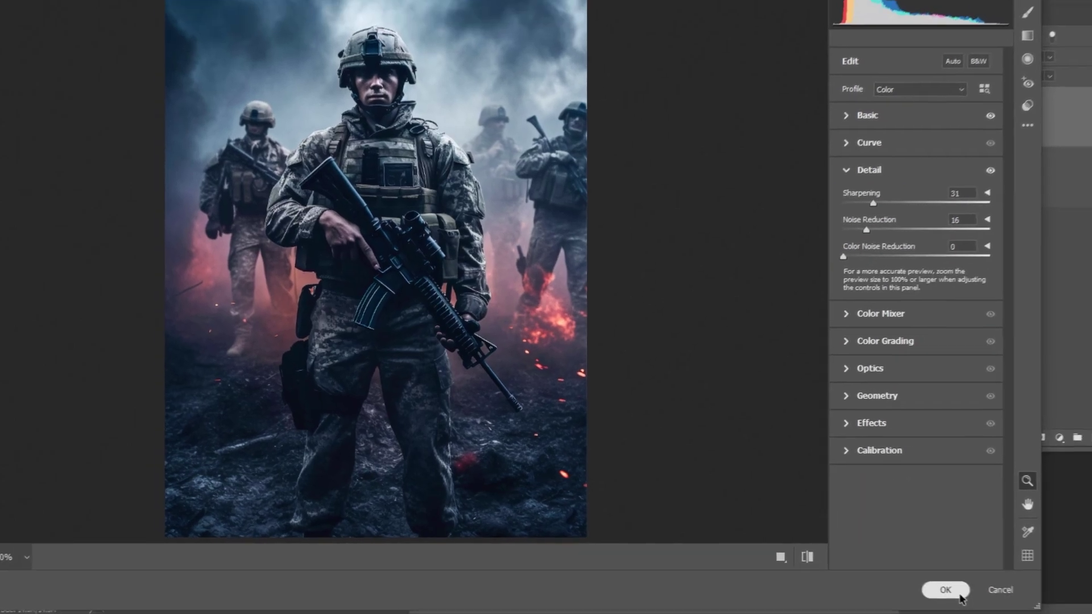
{"action": "left_click", "coordinate": [986, 599]}
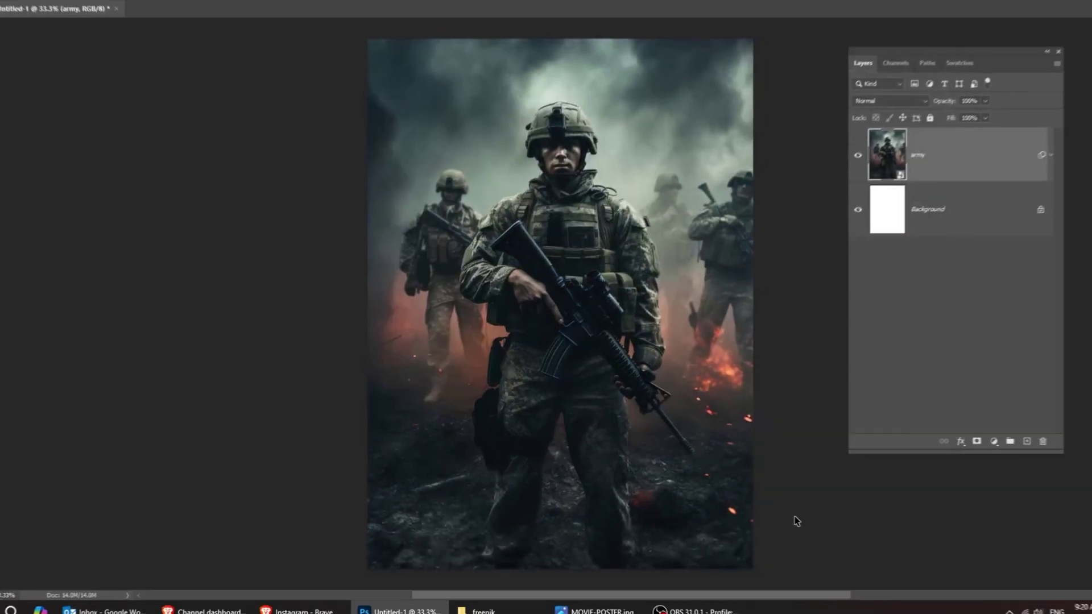
Collapse the army layer's smart filters, shrink the Layers panel and move it closer to the poster.
{"action": "left_click", "coordinate": [1006, 177]}
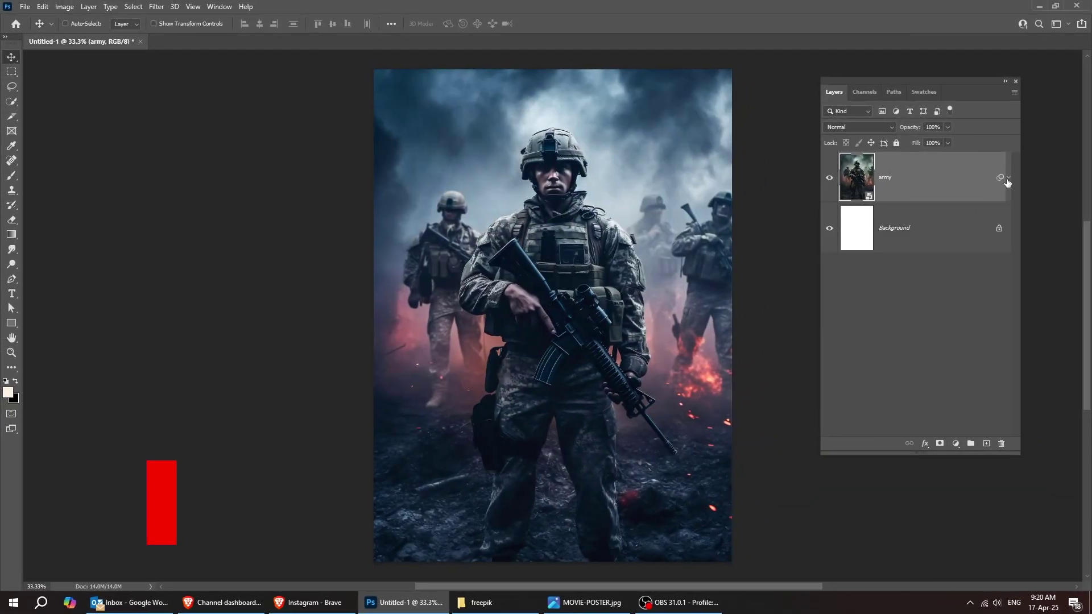
{"action": "left_click_drag", "start_coordinate": [1018, 454], "coordinate": [961, 324]}
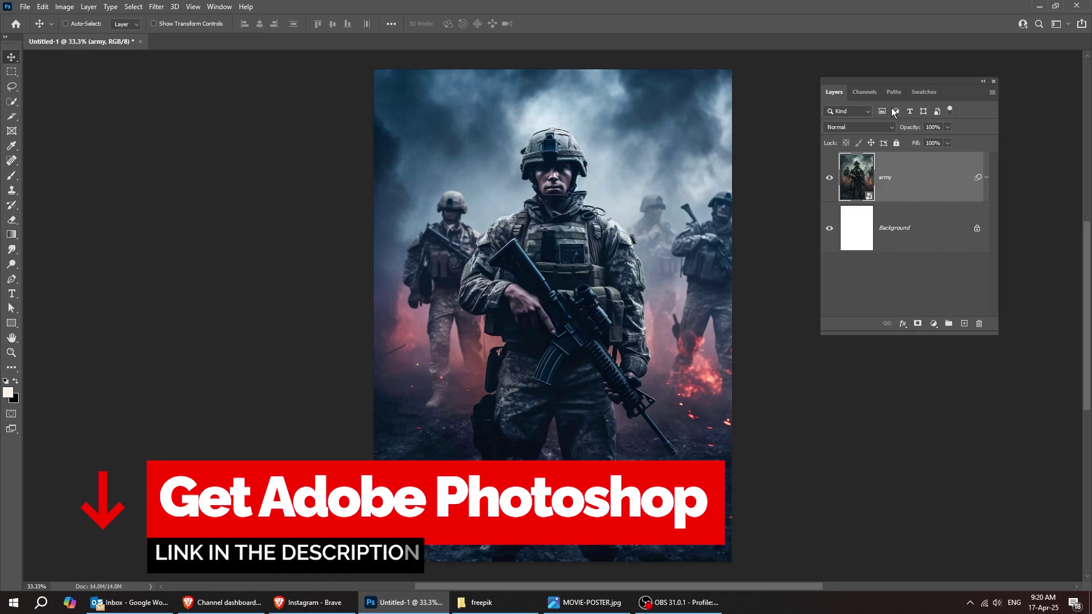
{"action": "left_click_drag", "start_coordinate": [900, 83], "coordinate": [830, 145]}
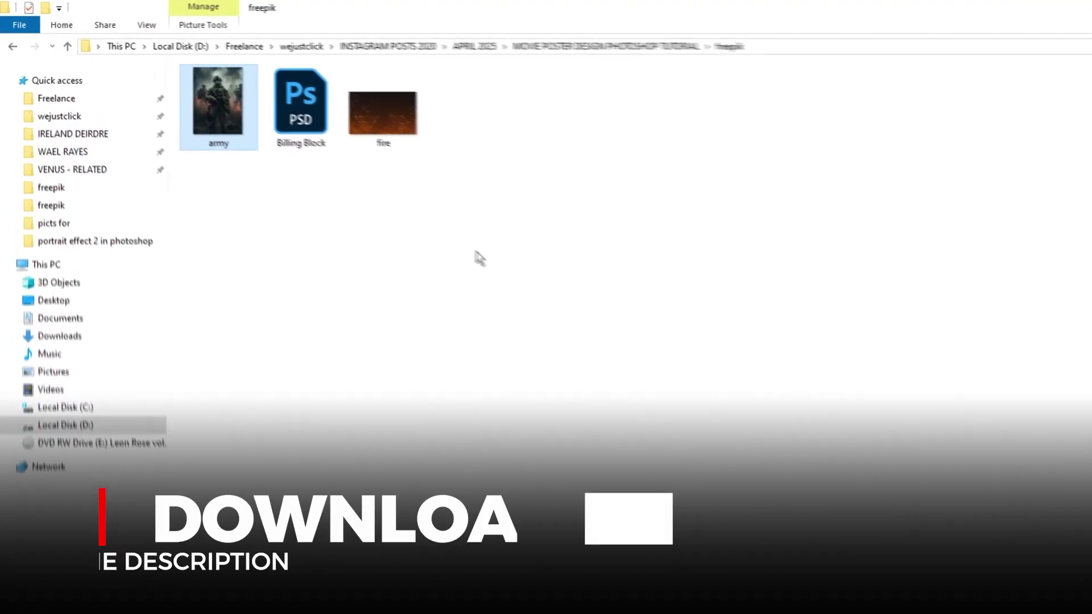
Place the fire image above the army layer and set its blend mode to Screen.
{"action": "left_click", "coordinate": [383, 114]}
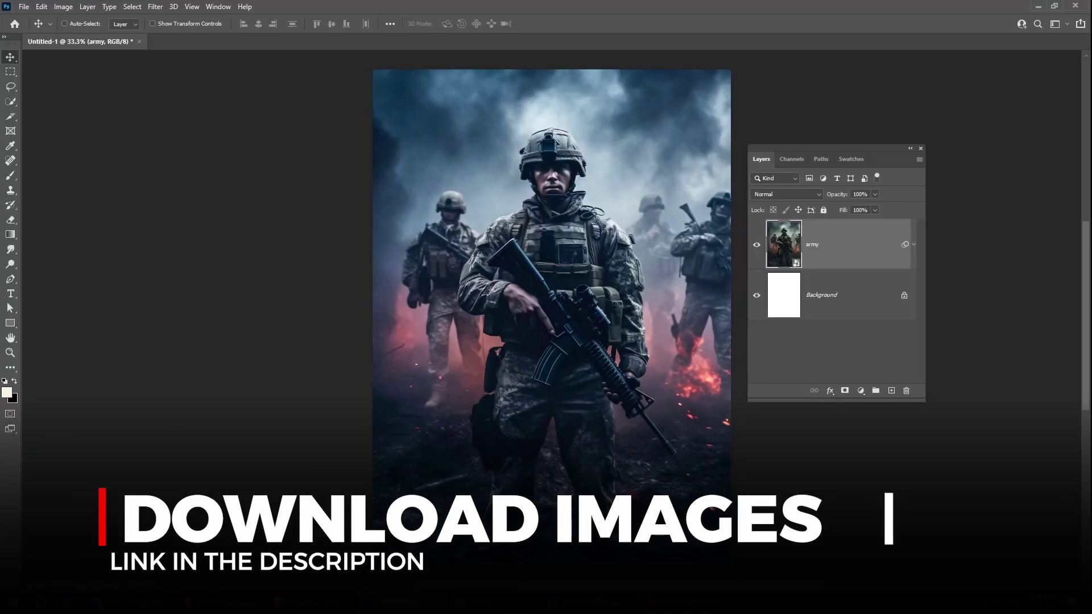
{"action": "key", "text": "Return"}
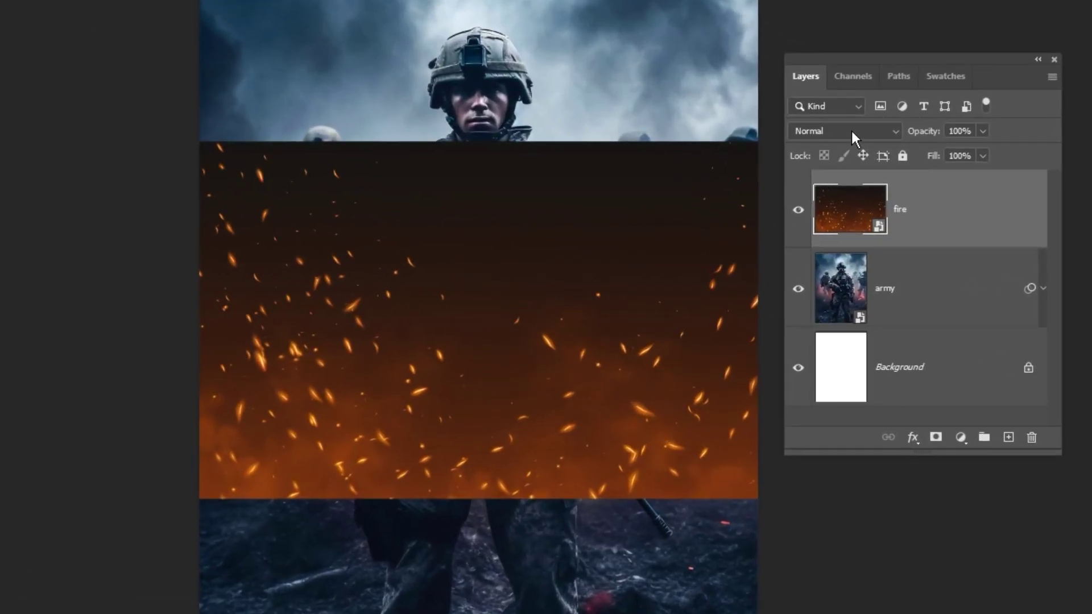
{"action": "left_click", "coordinate": [851, 130]}
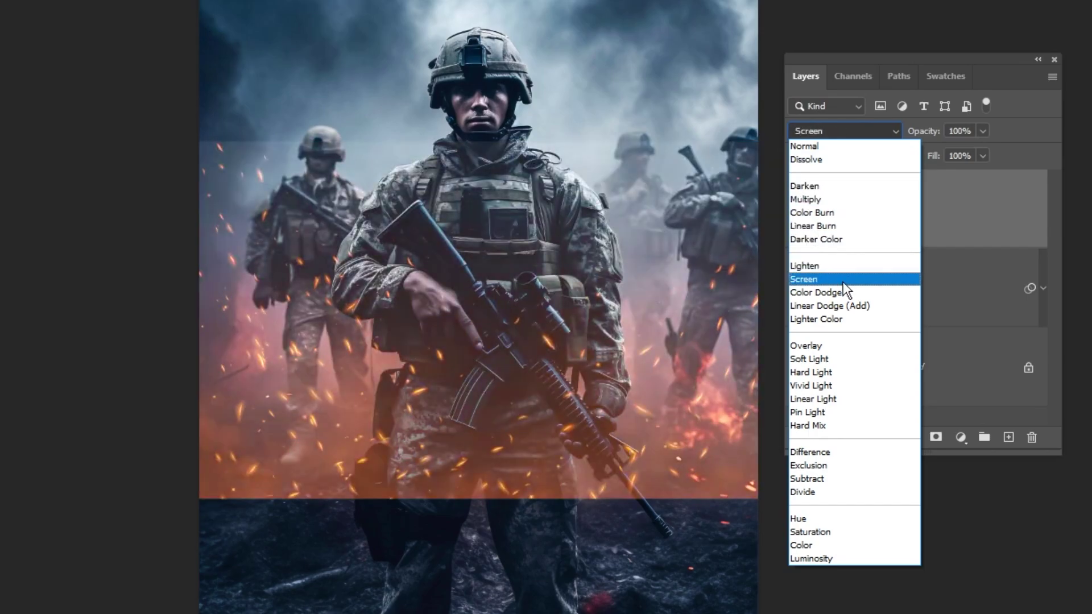
{"action": "left_click", "coordinate": [831, 280]}
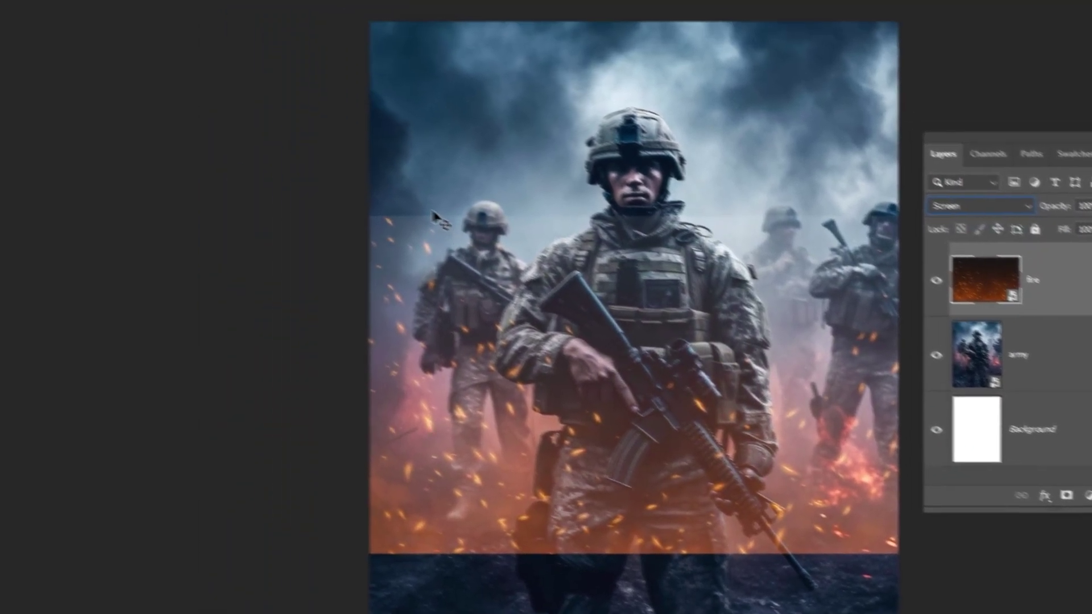
Darken the fire layer's background with a Levels adjustment by raising the black input level.
{"action": "left_click", "coordinate": [91, 11]}
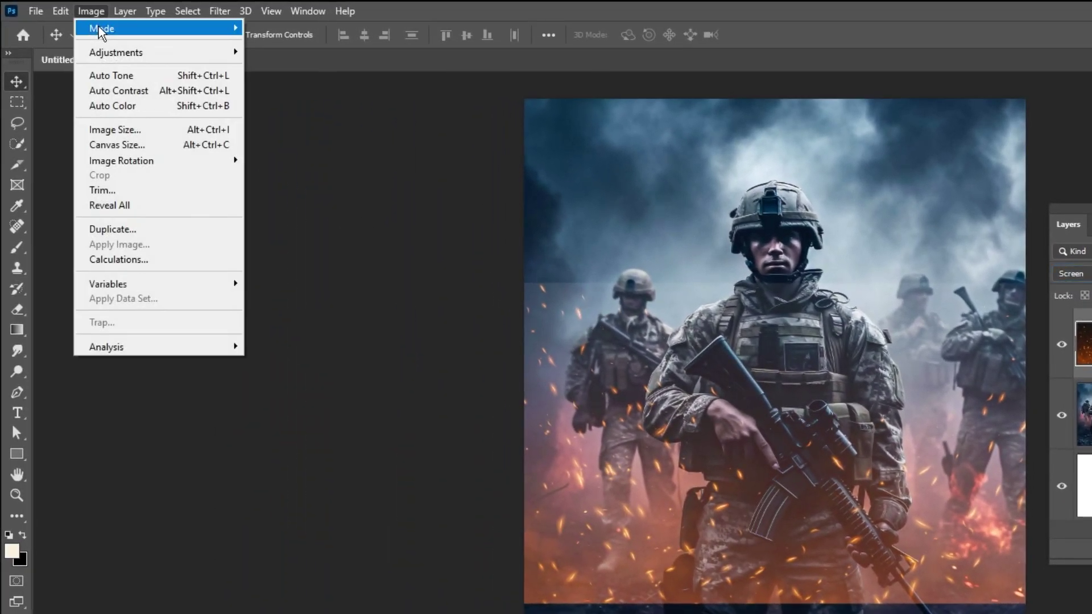
{"action": "mouse_move", "coordinate": [114, 54]}
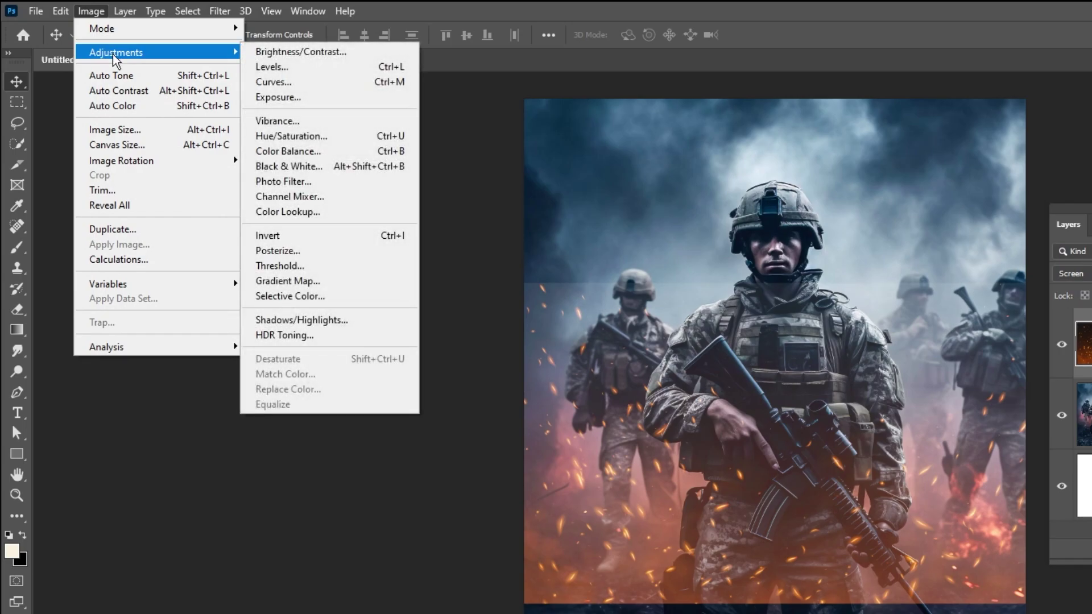
{"action": "left_click", "coordinate": [300, 72]}
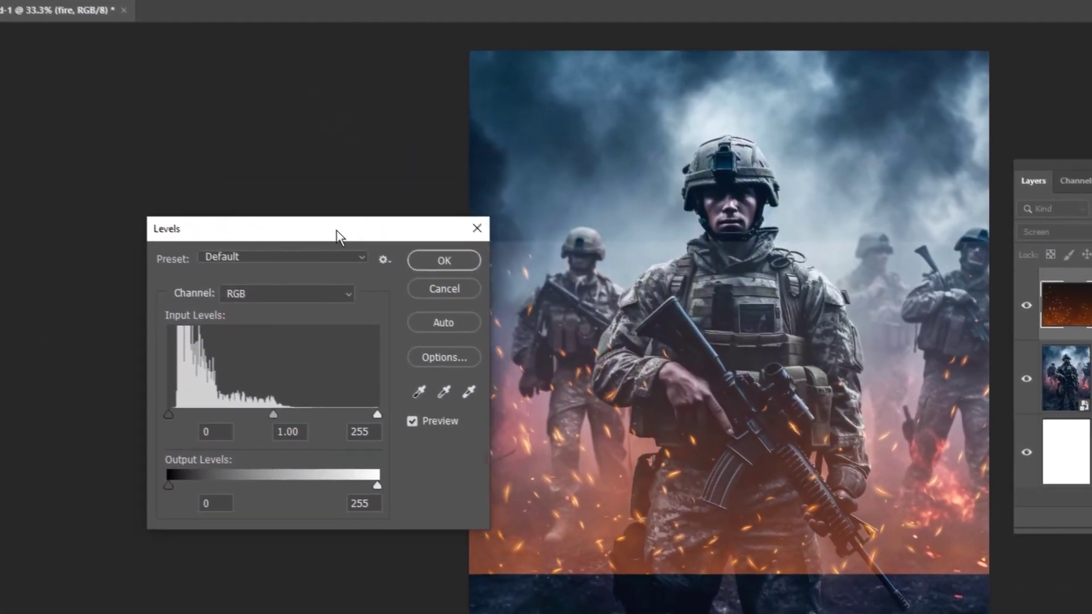
{"action": "left_click_drag", "start_coordinate": [175, 405], "coordinate": [199, 404]}
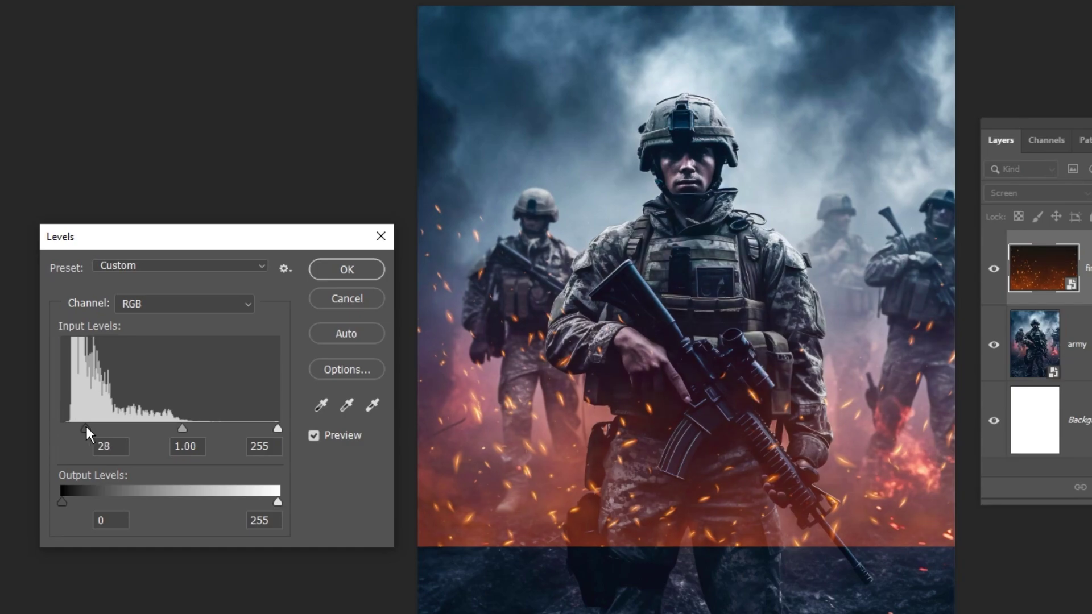
{"action": "left_click_drag", "start_coordinate": [86, 425], "coordinate": [113, 429]}
{"action": "left_click", "coordinate": [369, 268]}
Move the fire layer to the poster's bottom, enlarge it slightly, set its Fill to 71% and collapse its smart filters.
{"action": "left_click_drag", "start_coordinate": [613, 459], "coordinate": [604, 613]}
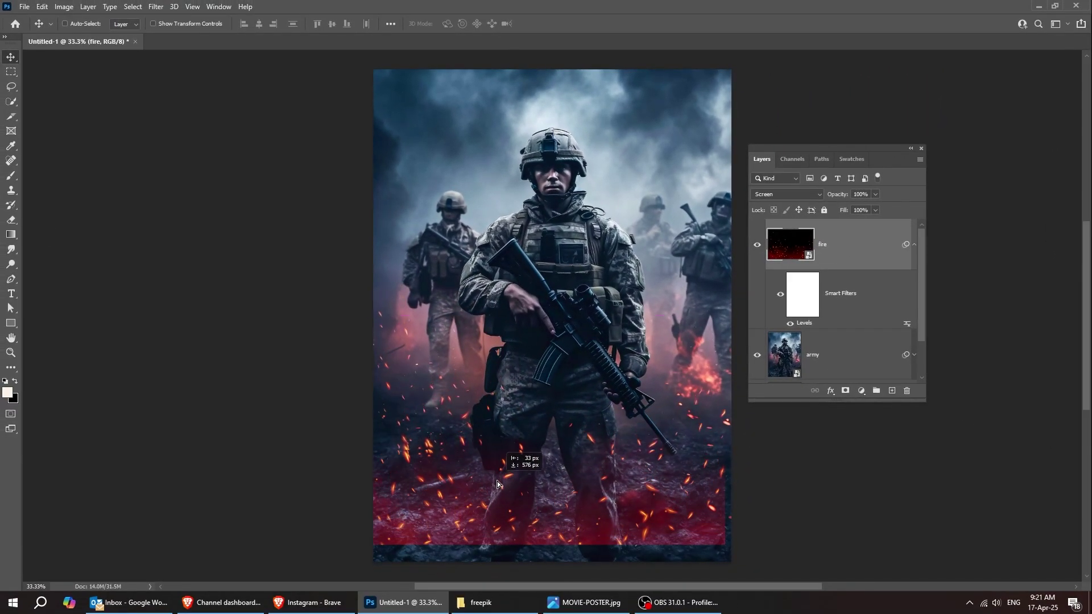
{"action": "left_click_drag", "start_coordinate": [497, 481], "coordinate": [504, 488]}
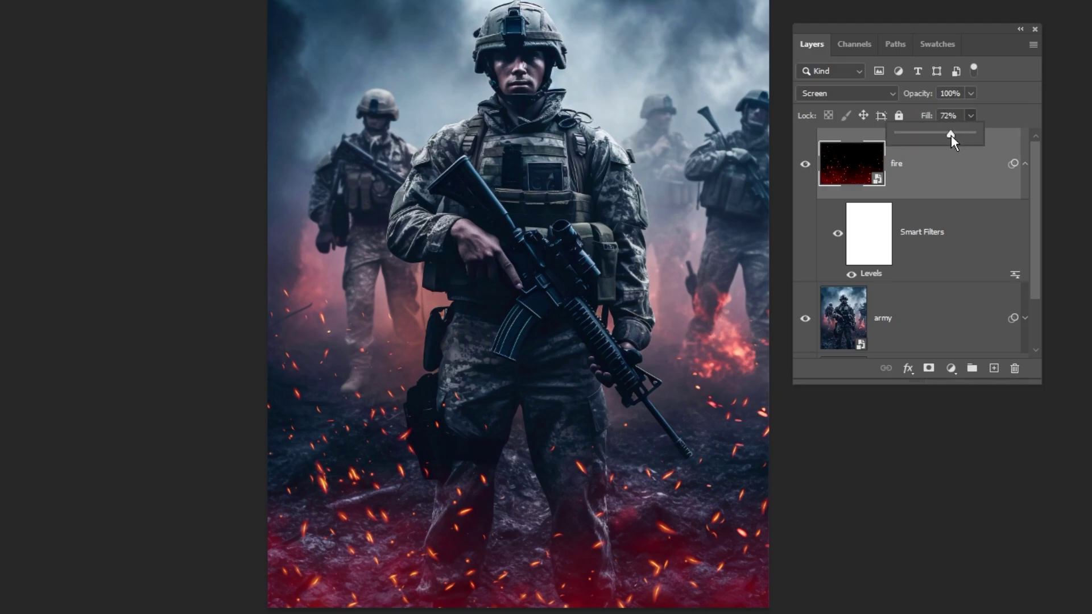
{"action": "key", "text": "ctrl+t"}
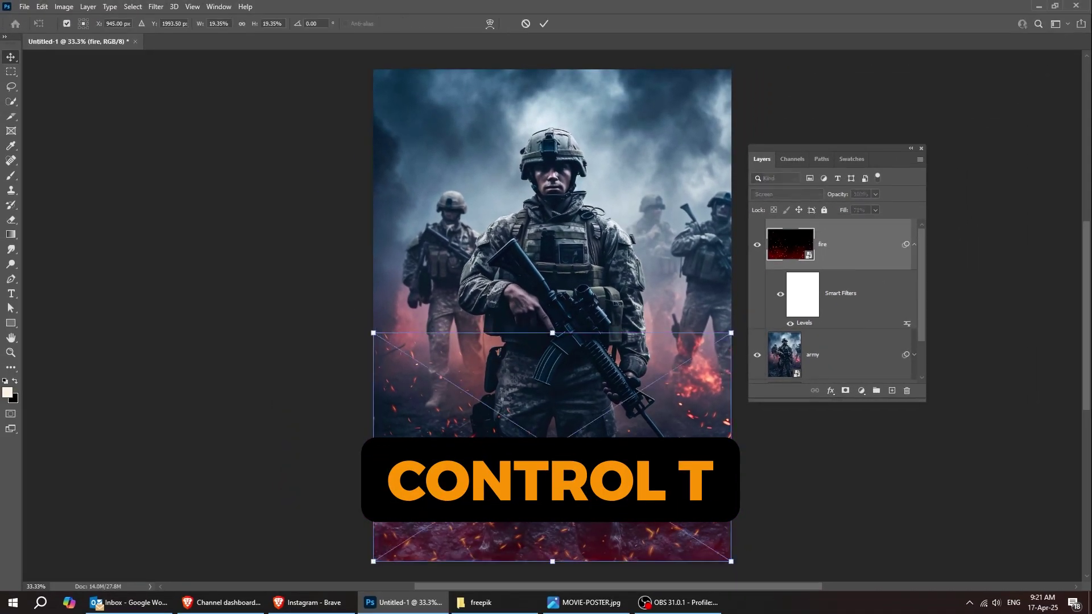
{"action": "left_click_drag", "start_coordinate": [731, 447], "coordinate": [760, 449]}
{"action": "key", "text": "Return"}
{"action": "left_click_drag", "start_coordinate": [672, 486], "coordinate": [672, 493]}
{"action": "left_click_drag", "start_coordinate": [640, 365], "coordinate": [595, 338]}
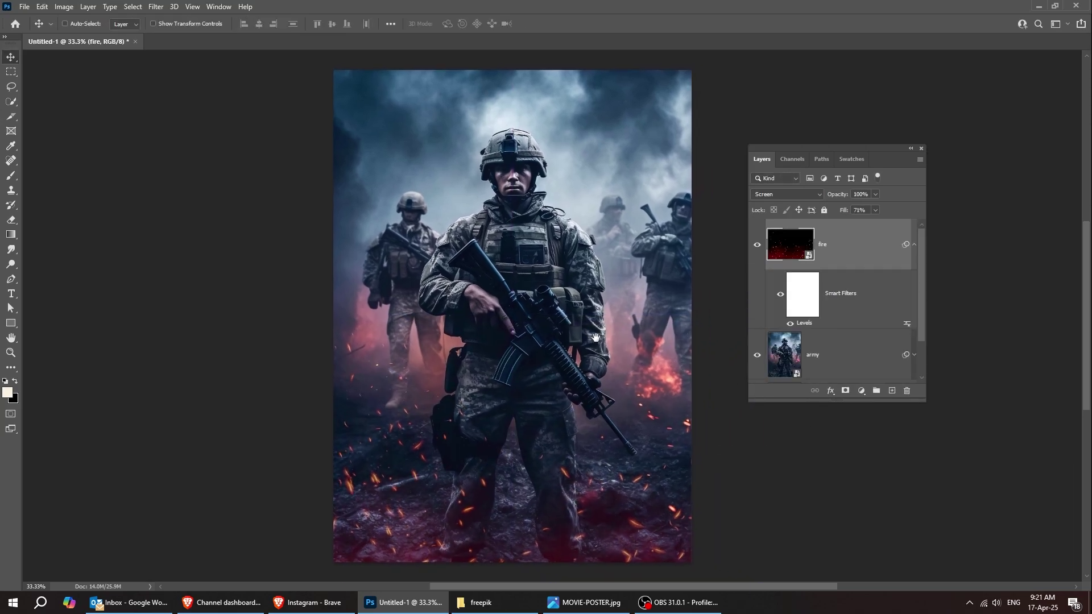
{"action": "left_click", "coordinate": [914, 245]}
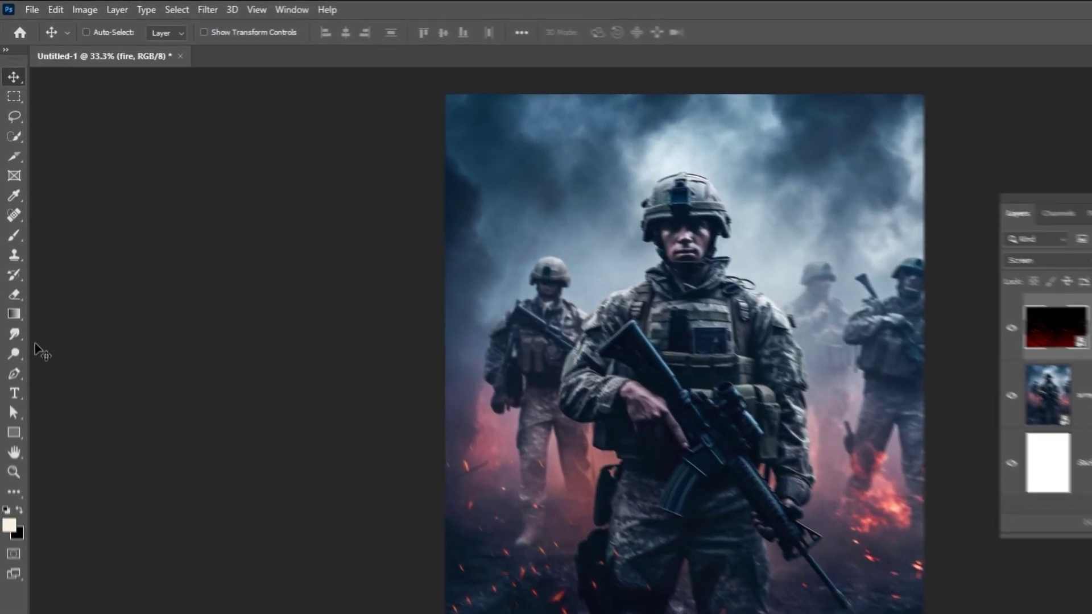
Add the title WOUNDED over the soldier in cream Commando capitals, 79 pt with Metrics kerning and tracking 50.
{"action": "left_click", "coordinate": [16, 297]}
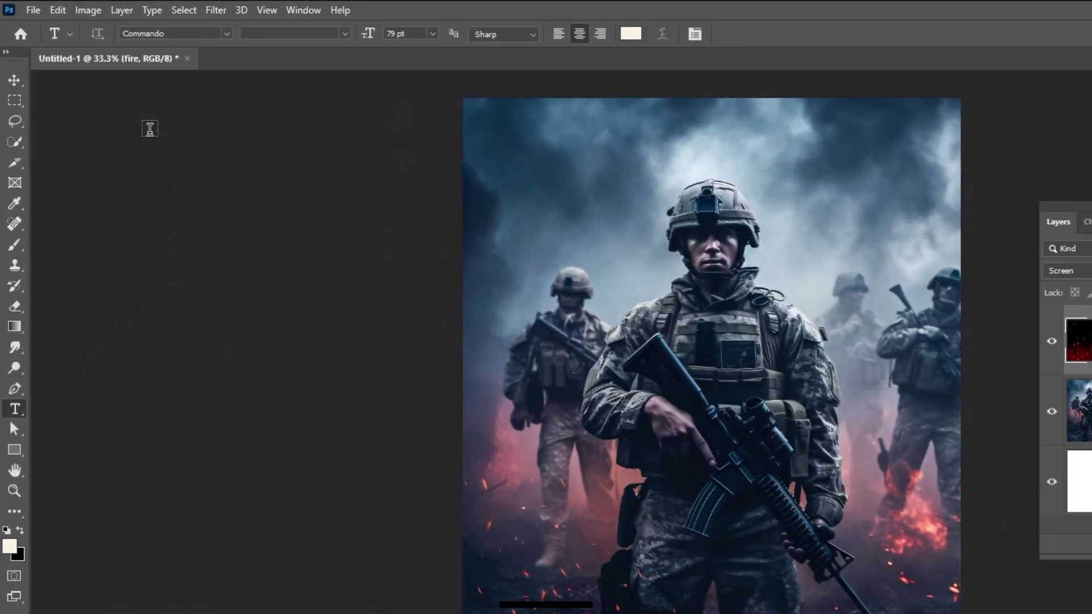
{"action": "left_click", "coordinate": [694, 33]}
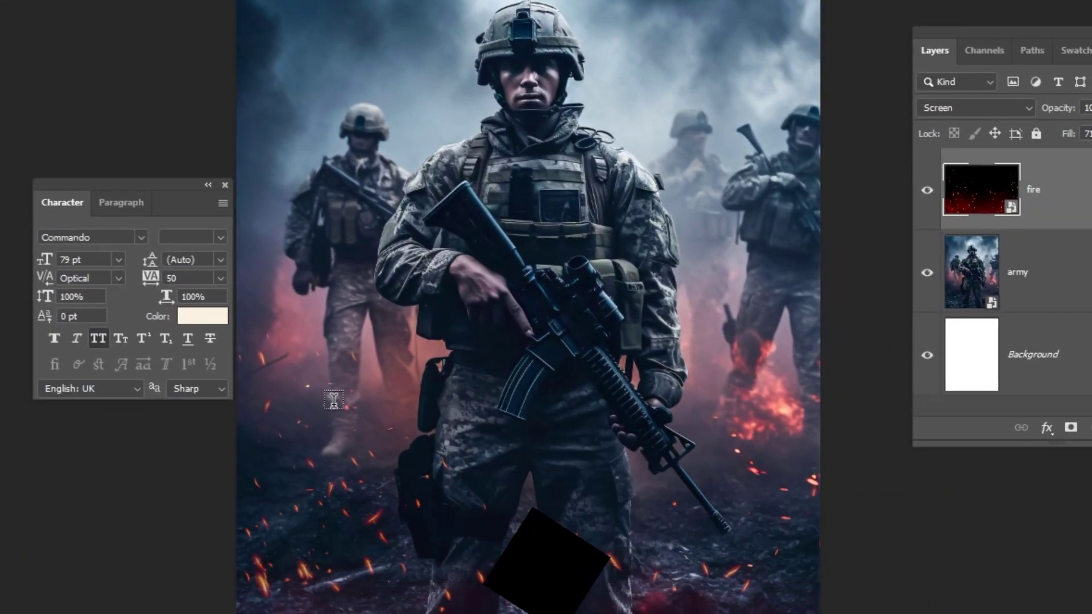
{"action": "left_click", "coordinate": [358, 441]}
{"action": "type", "text": "WOU"}
{"action": "type", "text": "NDED"}
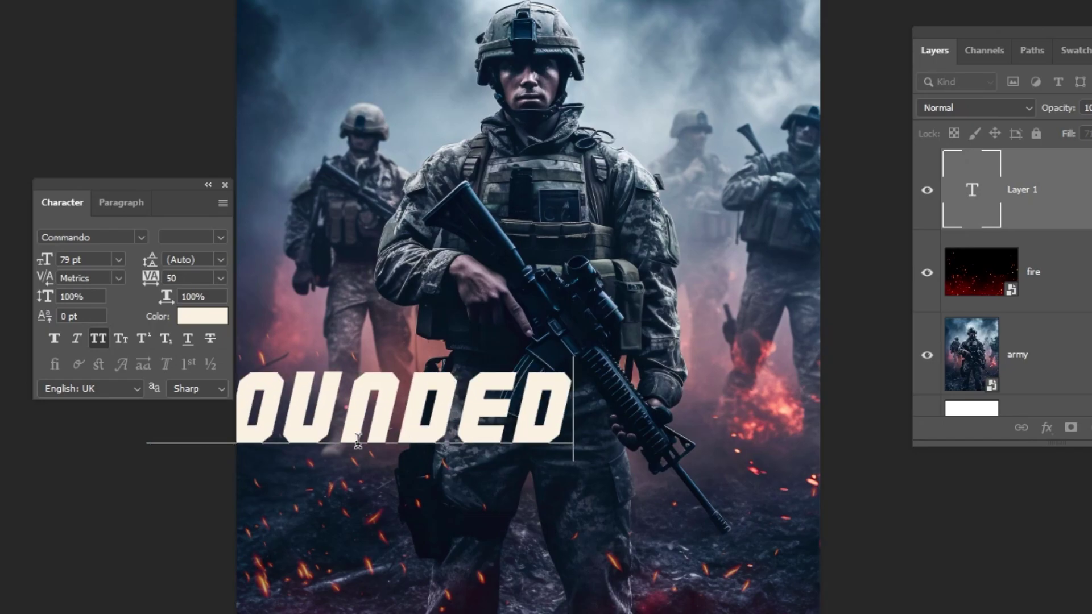
{"action": "key", "text": "ctrl+Return"}
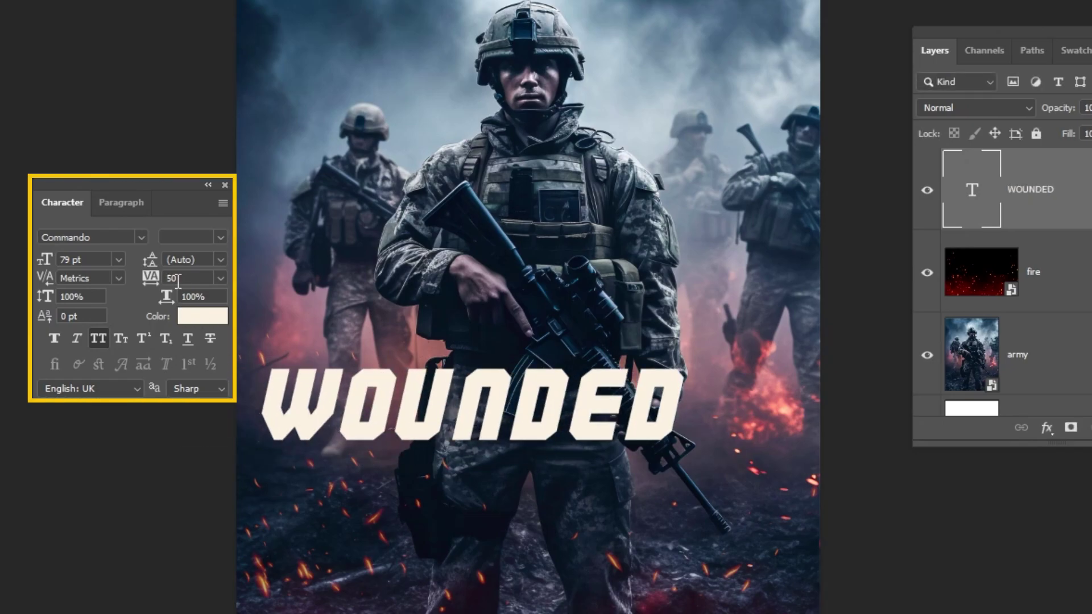
Center the WOUNDED title horizontally on the canvas, group it and move it down over the soldier's thighs.
{"action": "left_click", "coordinate": [123, 205]}
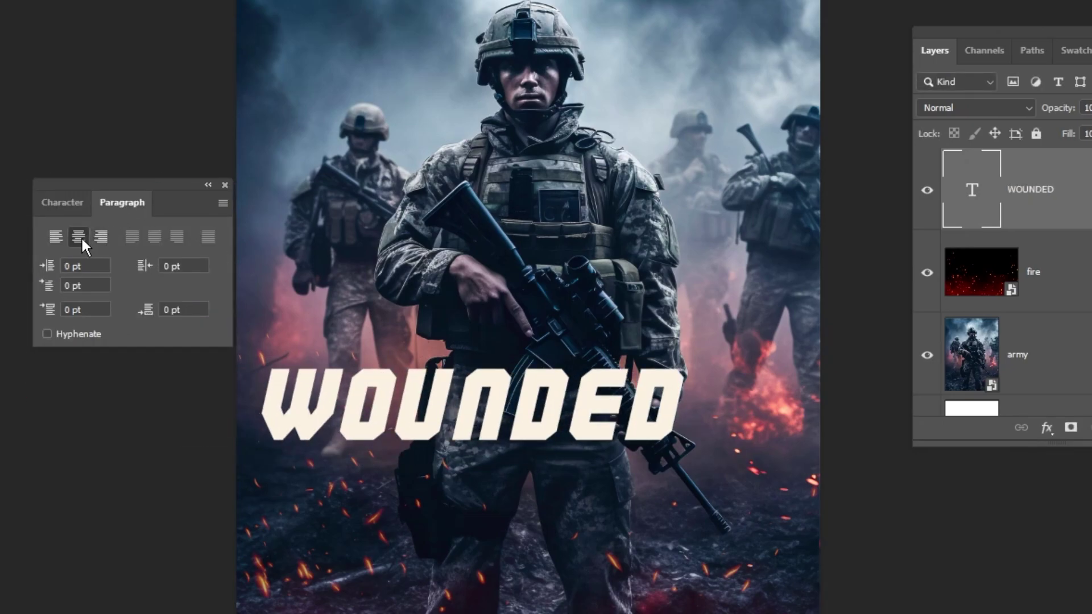
{"action": "left_click", "coordinate": [62, 204]}
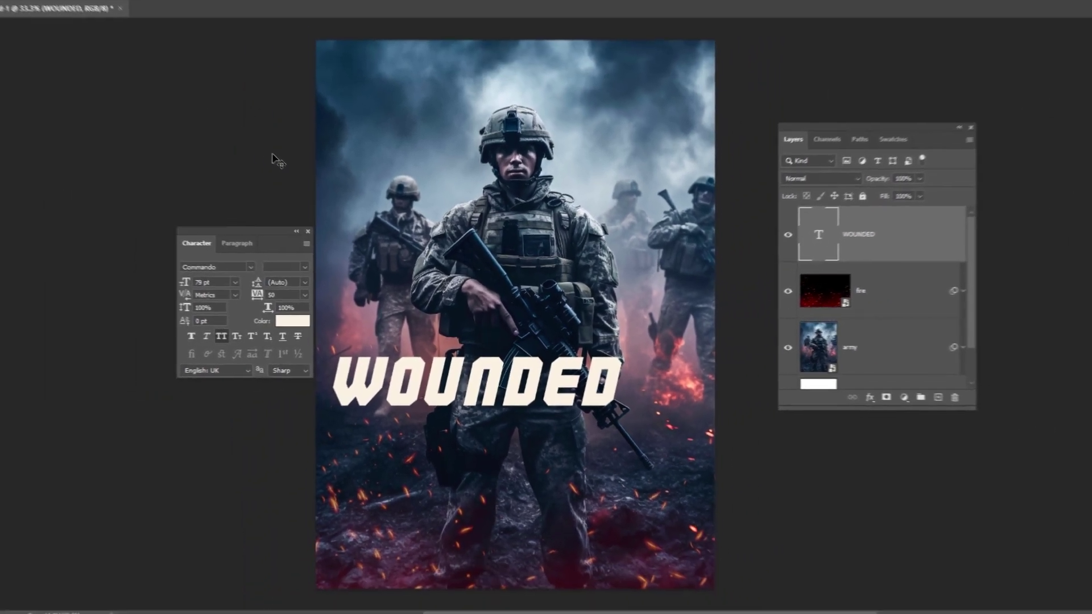
{"action": "key", "text": "ctrl+a"}
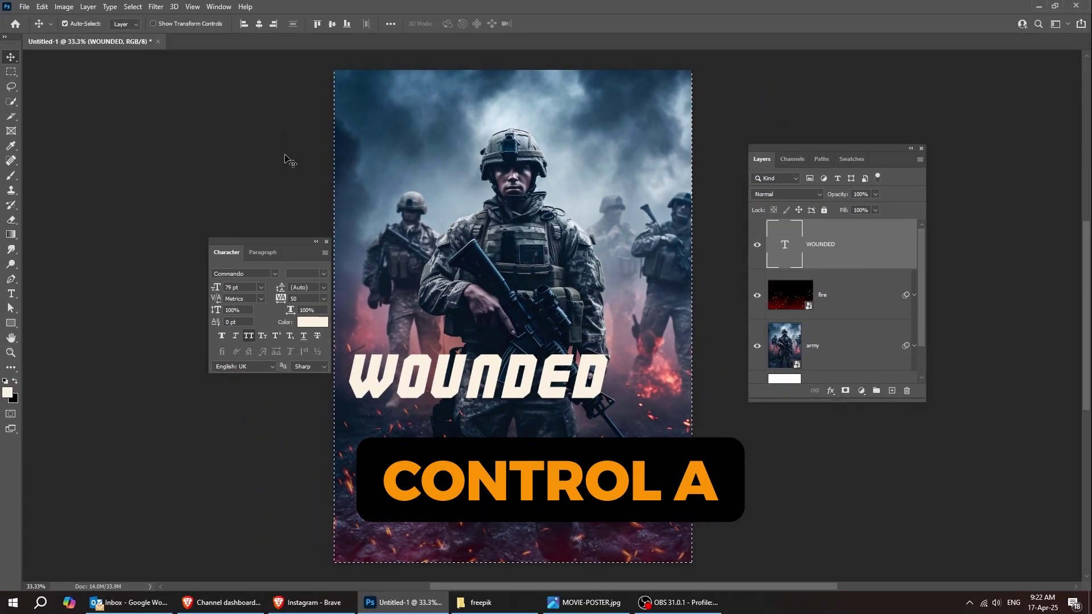
{"action": "left_click", "coordinate": [259, 24]}
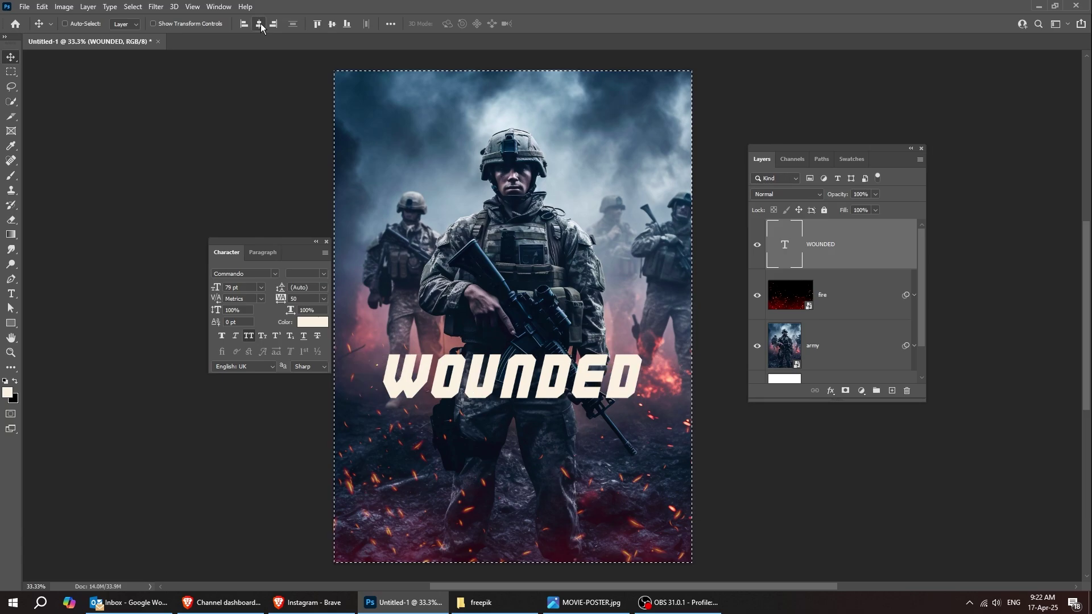
{"action": "key", "text": "ctrl+d"}
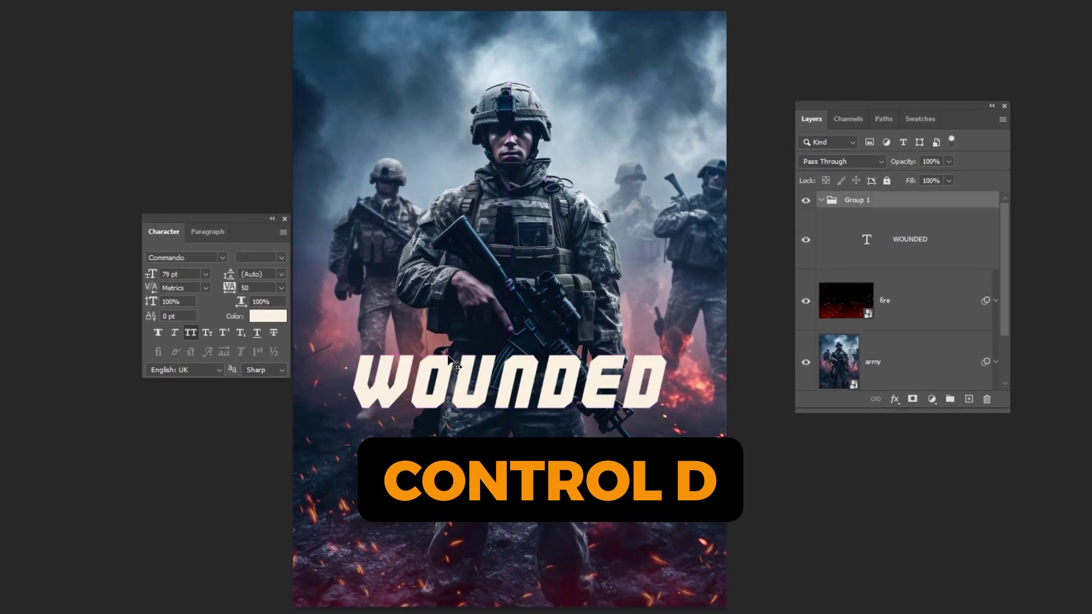
{"action": "left_click_drag", "start_coordinate": [511, 398], "coordinate": [511, 455]}
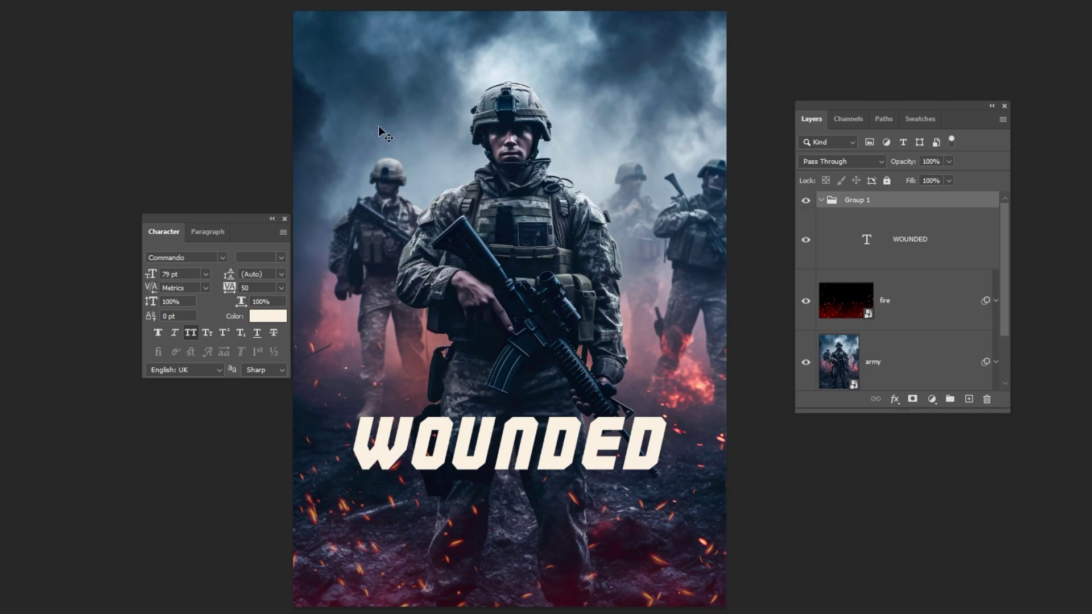
Add a DIRECTOR text line in the Commando font in the poster's upper-left area.
{"action": "key", "text": "t"}
{"action": "left_click", "coordinate": [336, 94]}
{"action": "type", "text": "DIRECTOR"}
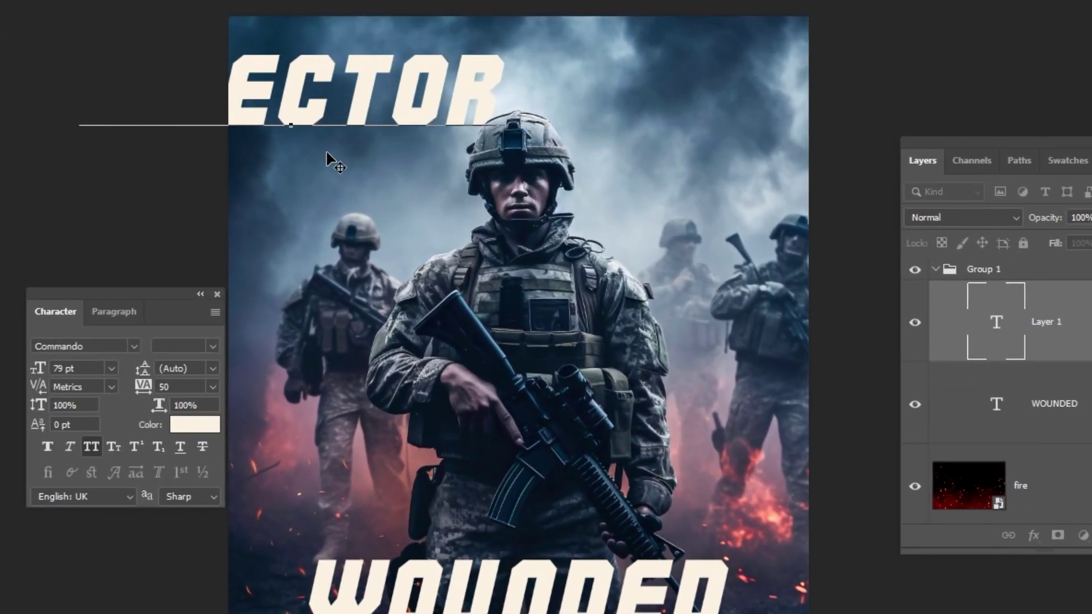
{"action": "left_click", "coordinate": [327, 153]}
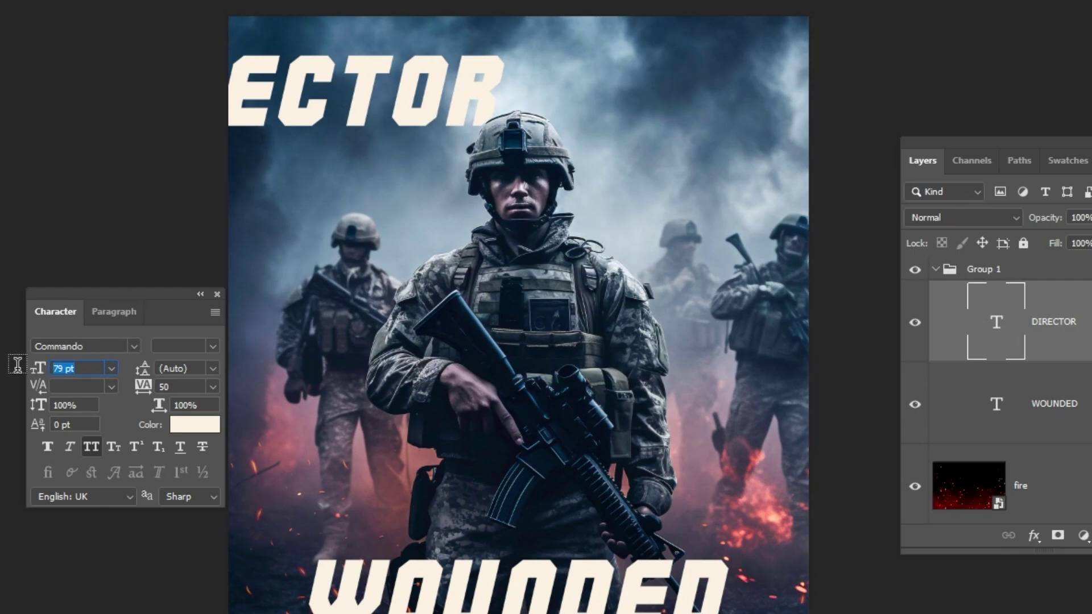
Reduce the DIRECTOR text to 22 pt and position it near the poster's upper-left corner.
{"action": "type", "text": "12"}
{"action": "key", "text": "Return"}
{"action": "key", "text": "ctrl+t"}
{"action": "left_click_drag", "start_coordinate": [318, 132], "coordinate": [368, 108]}
{"action": "key", "text": "Return"}
{"action": "key", "text": "ctrl+t"}
{"action": "key", "text": "Return"}
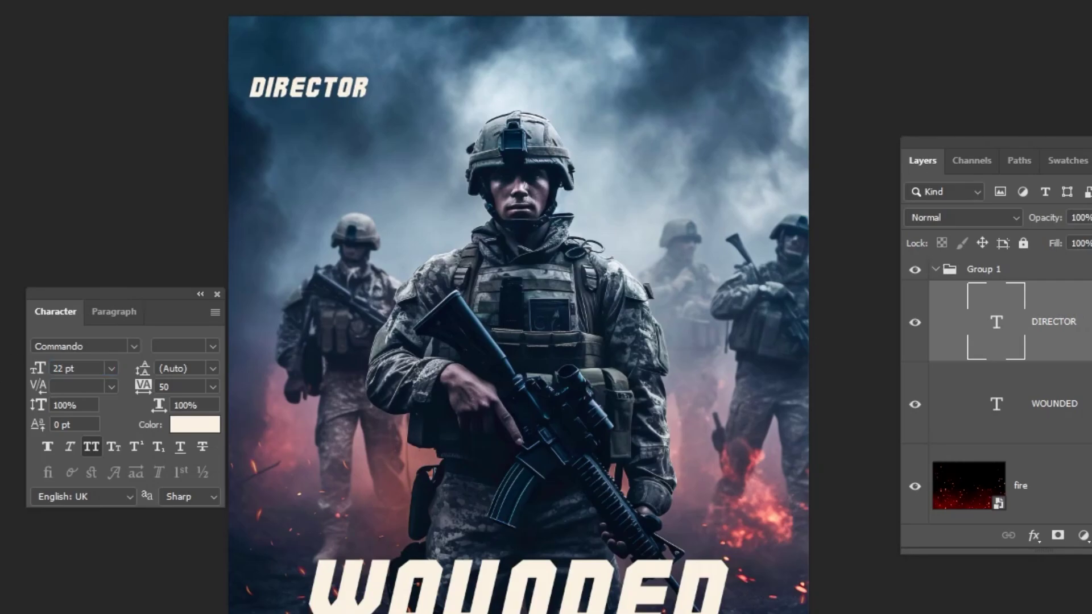
Set the DIRECTOR text's tracking to 20 and duplicate it to the poster's upper-right area, rewording the copy as WRITER.
{"action": "type", "text": "20"}
{"action": "key", "text": "Return"}
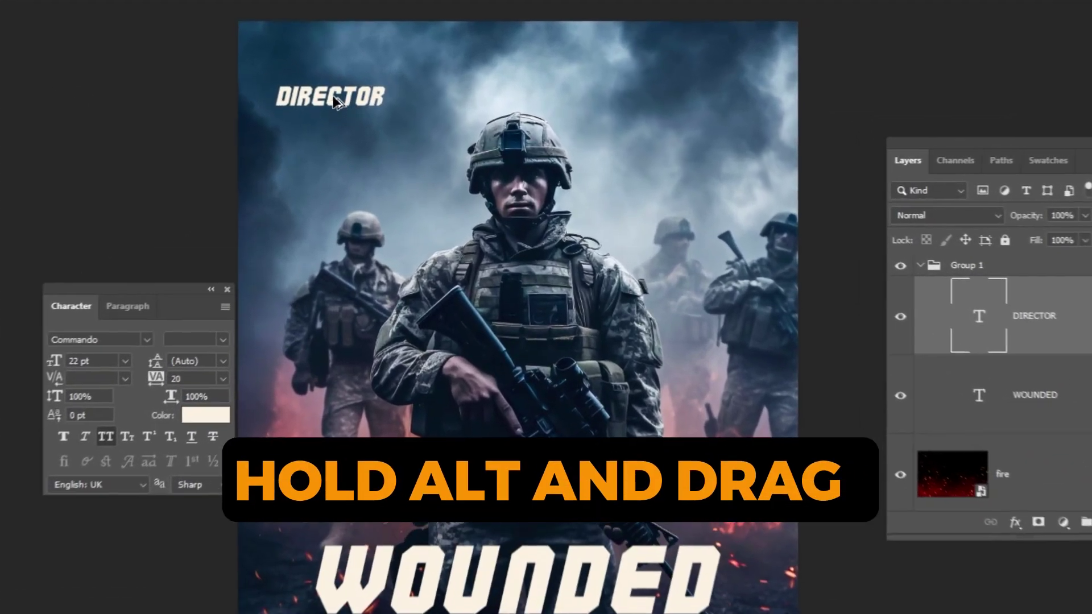
{"action": "left_click_drag", "start_coordinate": [333, 101], "coordinate": [716, 102]}
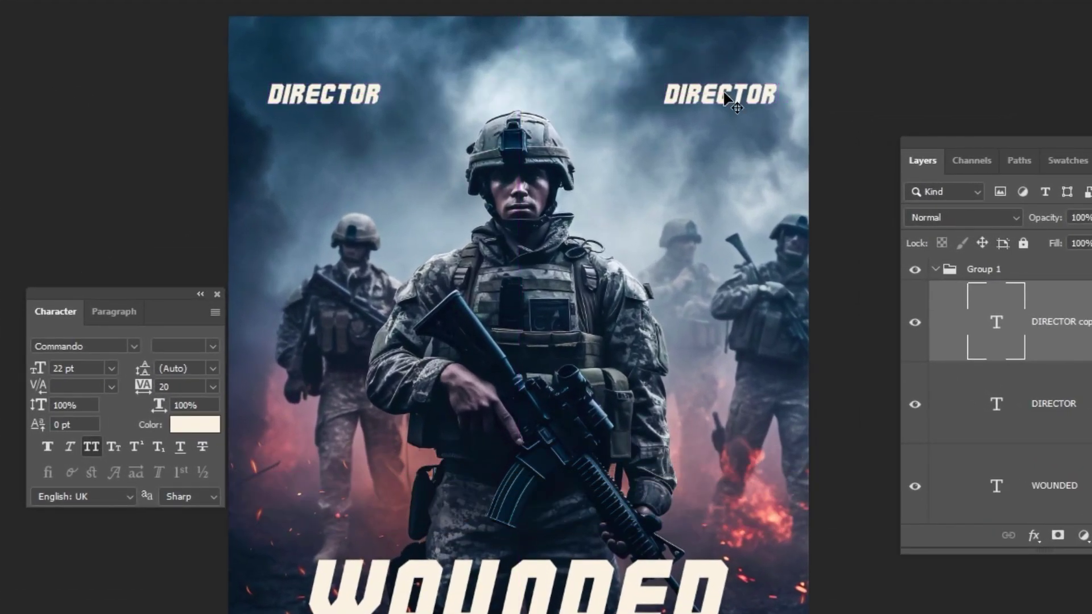
{"action": "double_click", "coordinate": [734, 90]}
{"action": "type", "text": "WRI"}
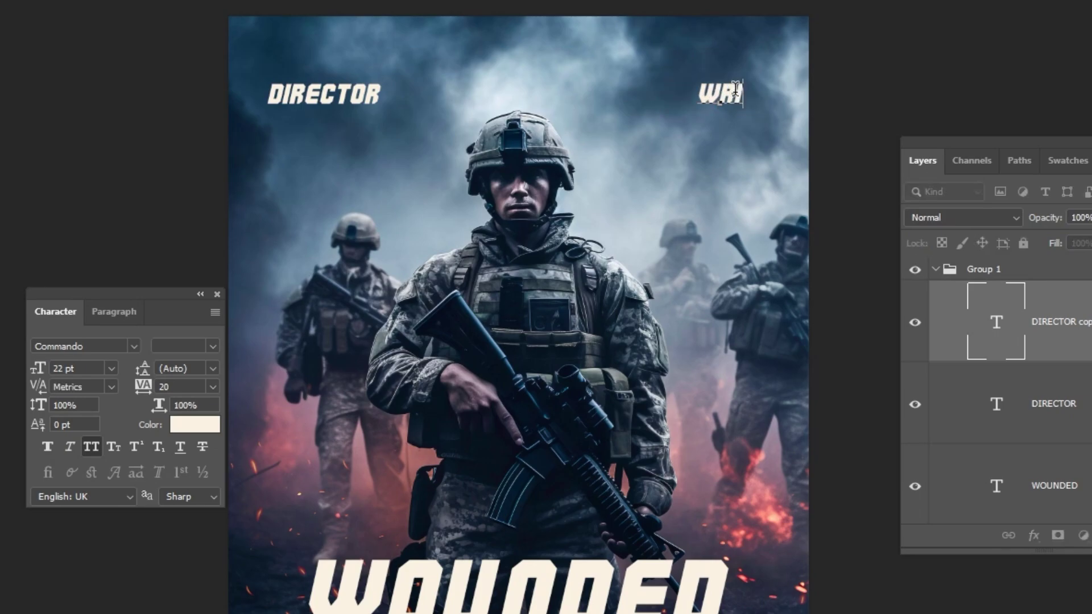
{"action": "type", "text": "TER"}
{"action": "key", "text": "ctrl+Return"}
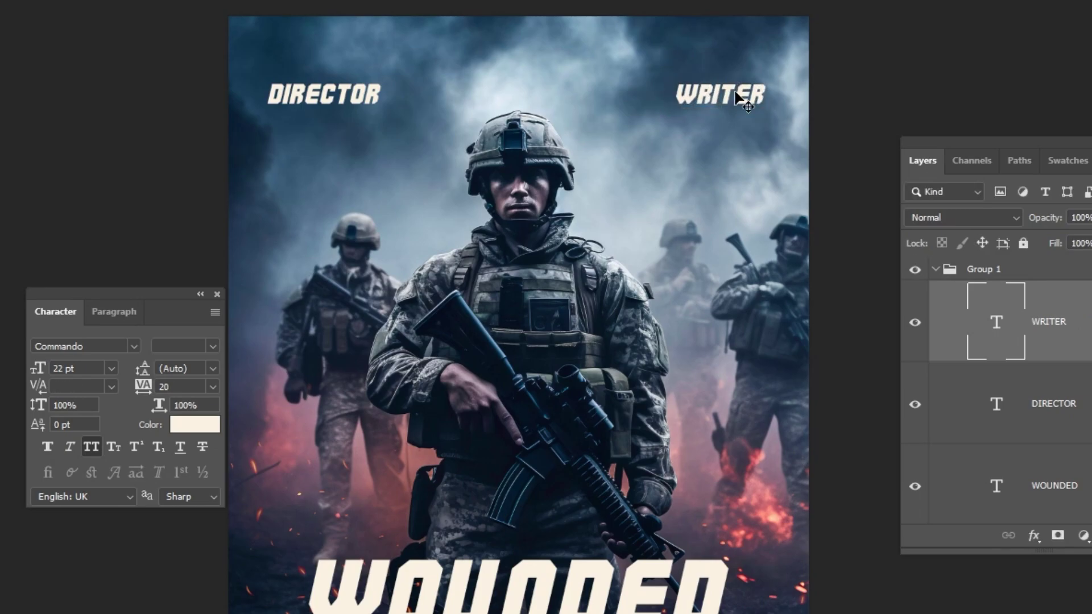
Add a small DIRECTED BY text line below the DIRECTOR credit.
{"action": "key", "text": "t"}
{"action": "left_click", "coordinate": [370, 300]}
{"action": "type", "text": "DIRECTED"}
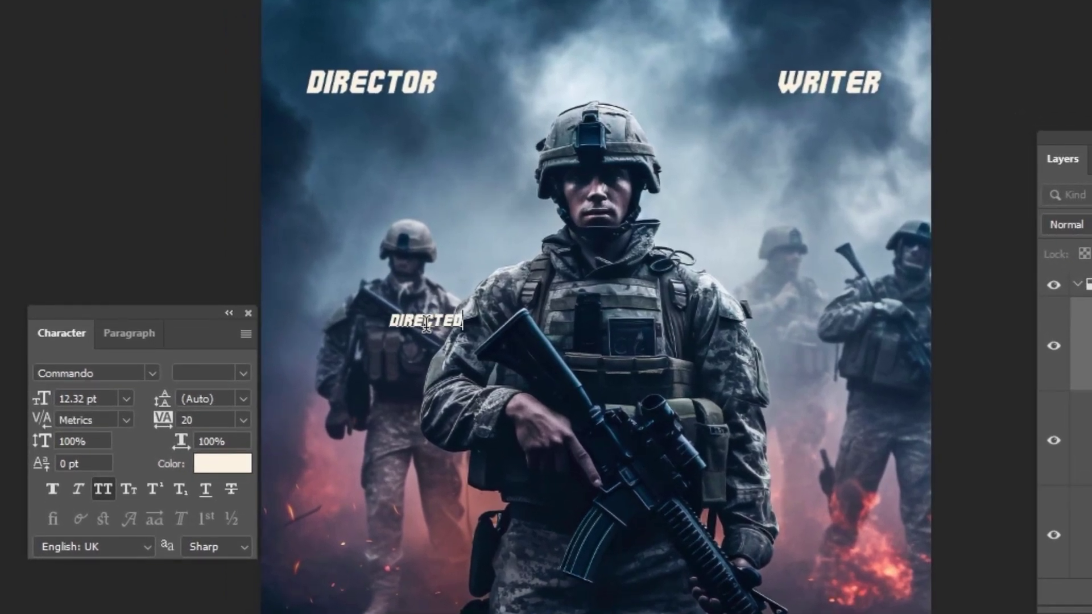
{"action": "left_click_drag", "start_coordinate": [464, 333], "coordinate": [459, 226]}
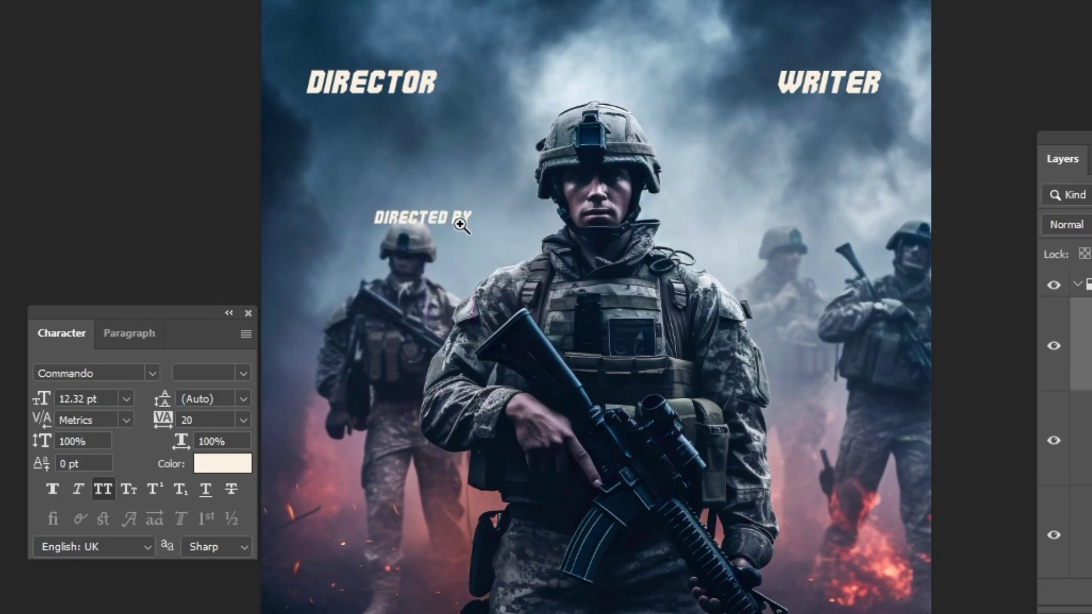
{"action": "left_click", "coordinate": [446, 188], "text": "ctrl"}
Set the DIRECTED BY text in Montserrat Regular with tracking -25.
{"action": "left_click_drag", "start_coordinate": [370, 131], "coordinate": [401, 357]}
{"action": "left_click_drag", "start_coordinate": [200, 330], "coordinate": [140, 279]}
{"action": "left_click", "coordinate": [57, 322]}
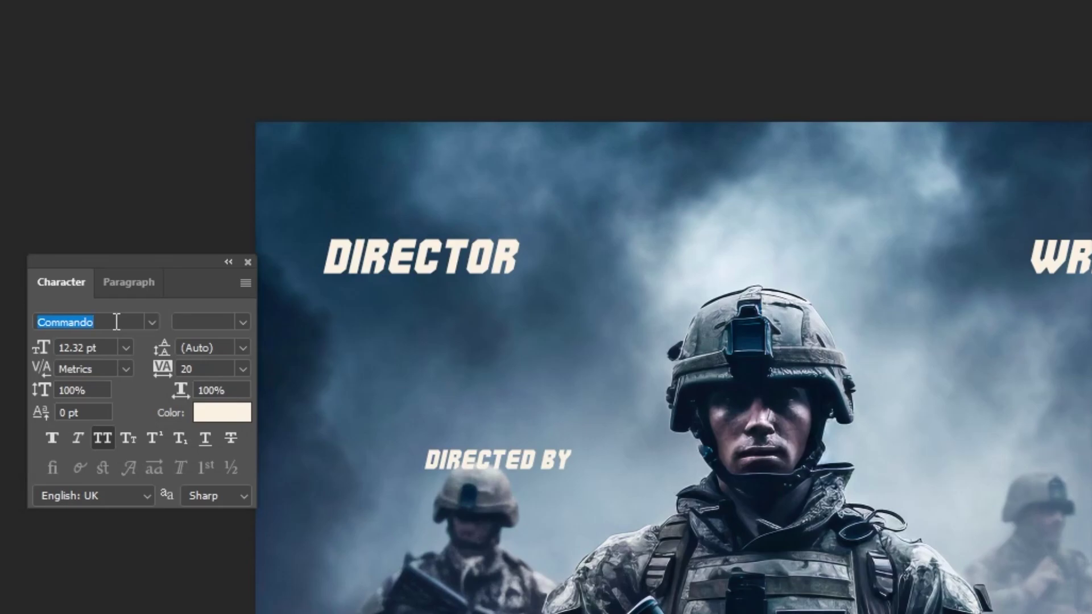
{"action": "type", "text": "MONTSERR"}
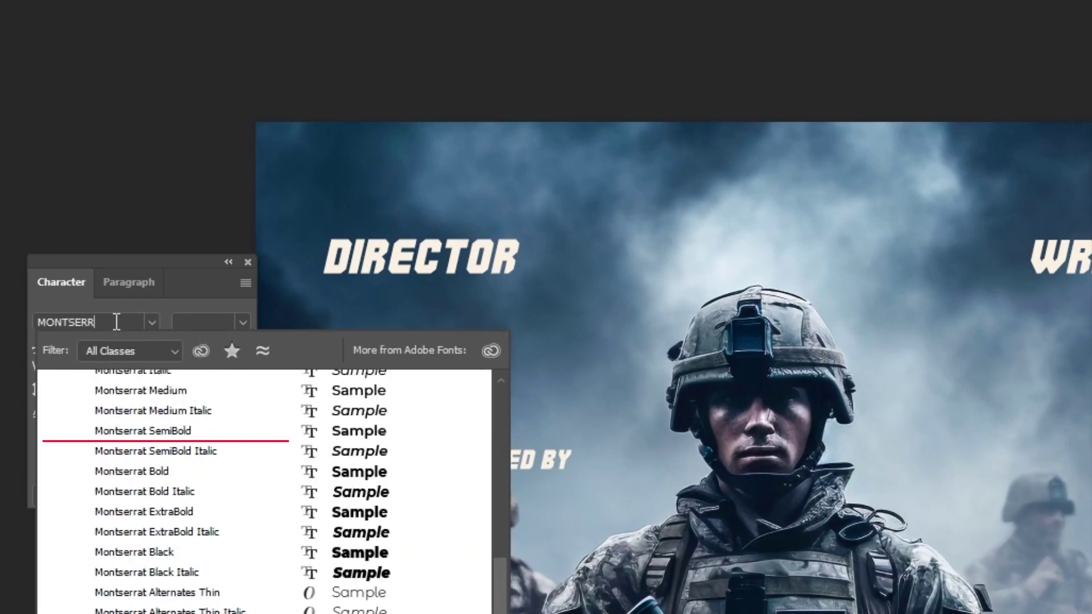
{"action": "left_click", "coordinate": [192, 432]}
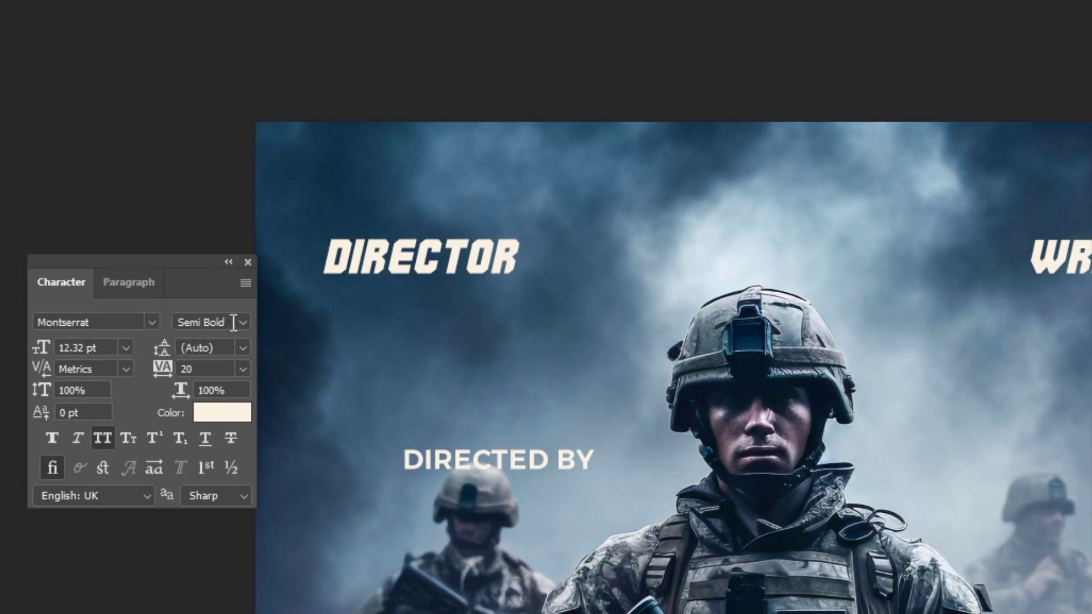
{"action": "left_click", "coordinate": [240, 323]}
{"action": "left_click", "coordinate": [241, 376]}
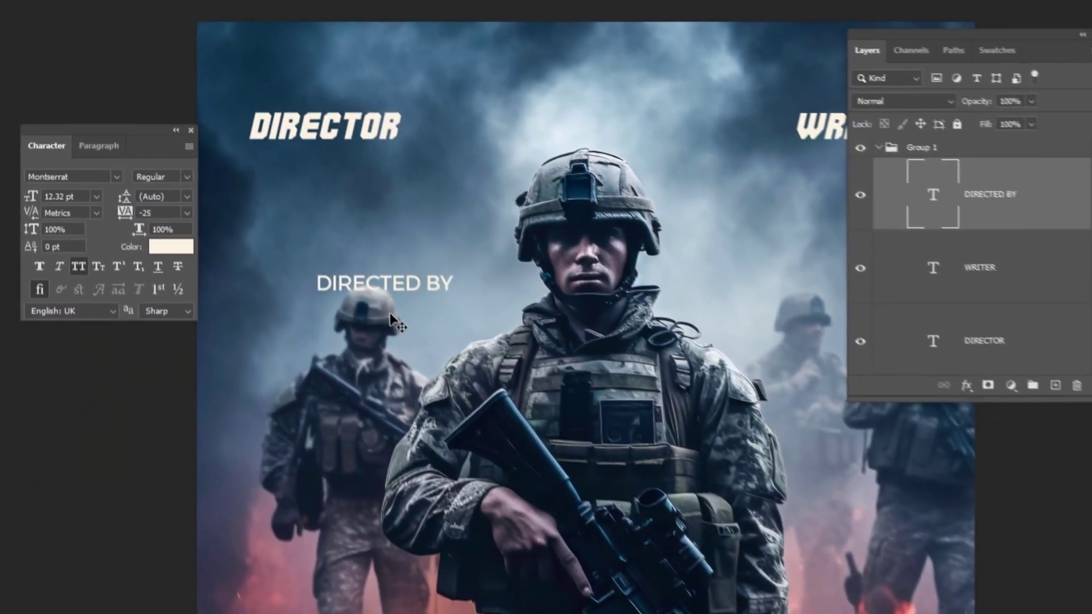
Place the DIRECTED BY line directly above DIRECTOR and reduce it to 8 pt.
{"action": "left_click_drag", "start_coordinate": [390, 312], "coordinate": [355, 133]}
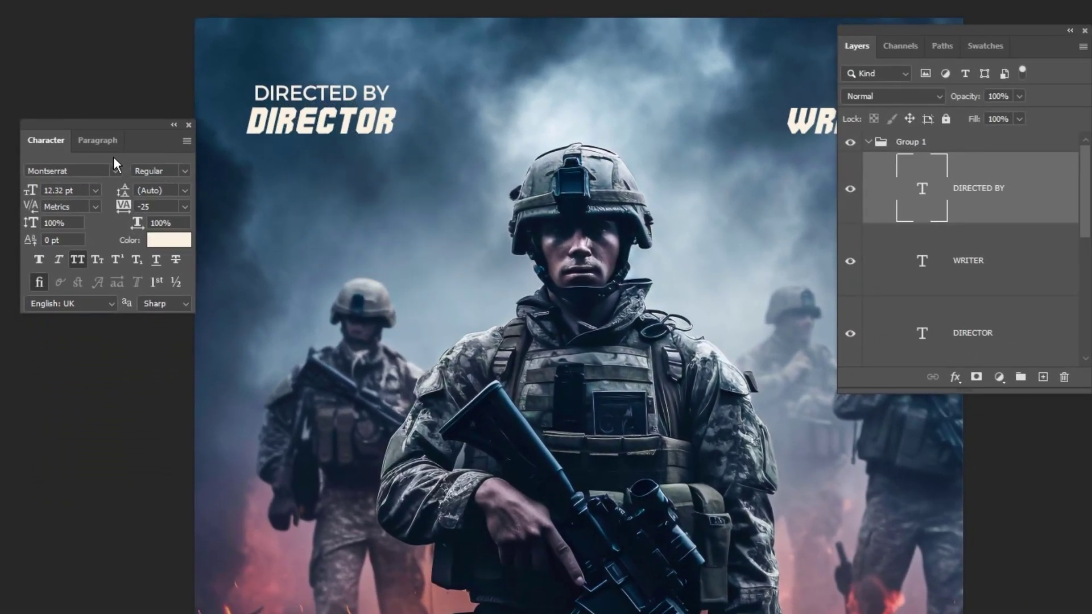
{"action": "left_click", "coordinate": [104, 139]}
{"action": "left_click", "coordinate": [66, 143]}
{"action": "key", "text": "Return"}
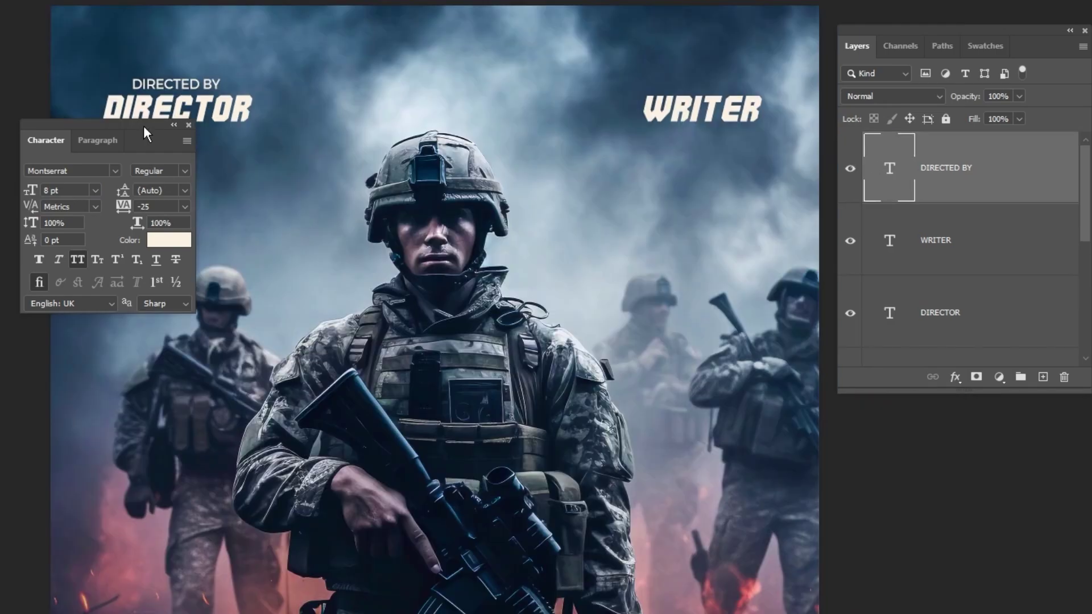
Duplicate the DIRECTED BY line above WRITER and reword the copy as SCREENPLAY BY.
{"action": "right_click", "coordinate": [149, 81]}
{"action": "left_click", "coordinate": [170, 86]}
{"action": "left_click_drag", "start_coordinate": [204, 122], "coordinate": [712, 122]}
{"action": "double_click", "coordinate": [709, 82]}
{"action": "type", "text": "SCREENPLAY BY"}
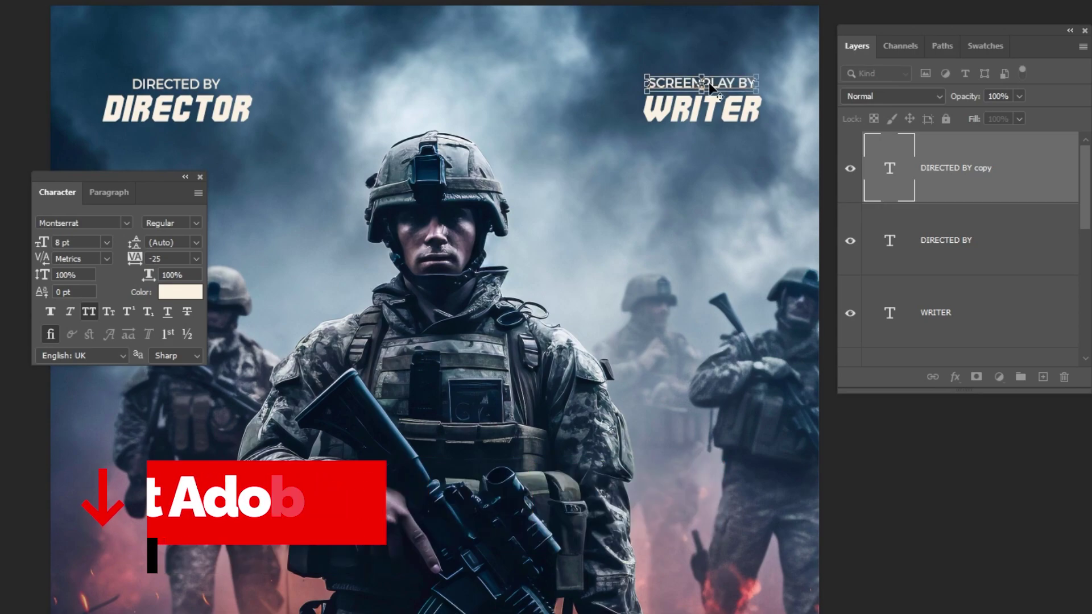
{"action": "key", "text": "ctrl+Return"}
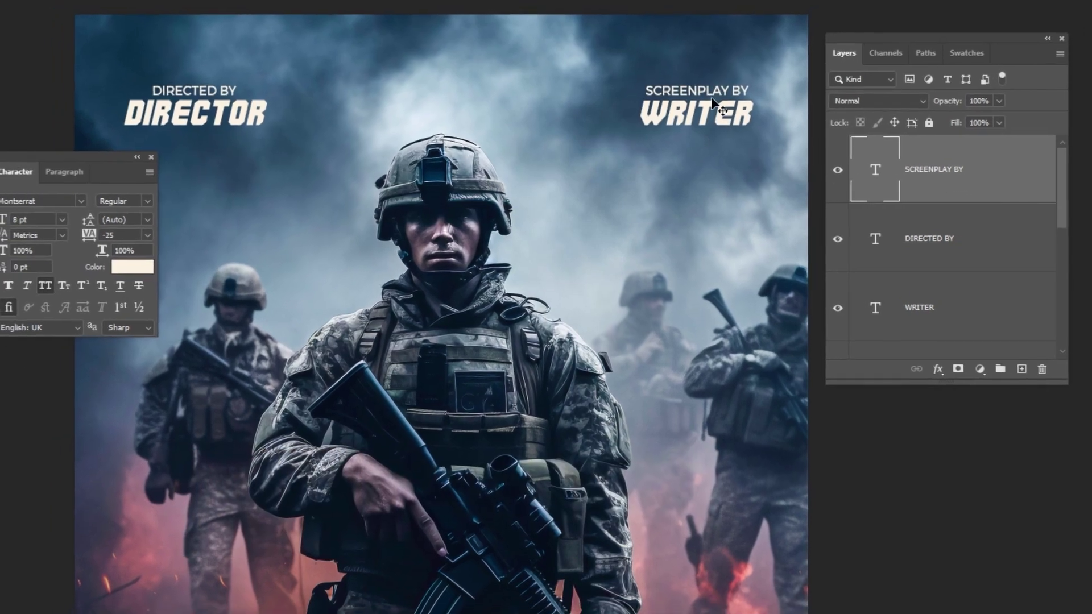
Duplicate the SCREENPLAY BY line to just above the WOUNDED title and enlarge the copy to 14 pt.
{"action": "left_click_drag", "start_coordinate": [715, 105], "coordinate": [473, 415]}
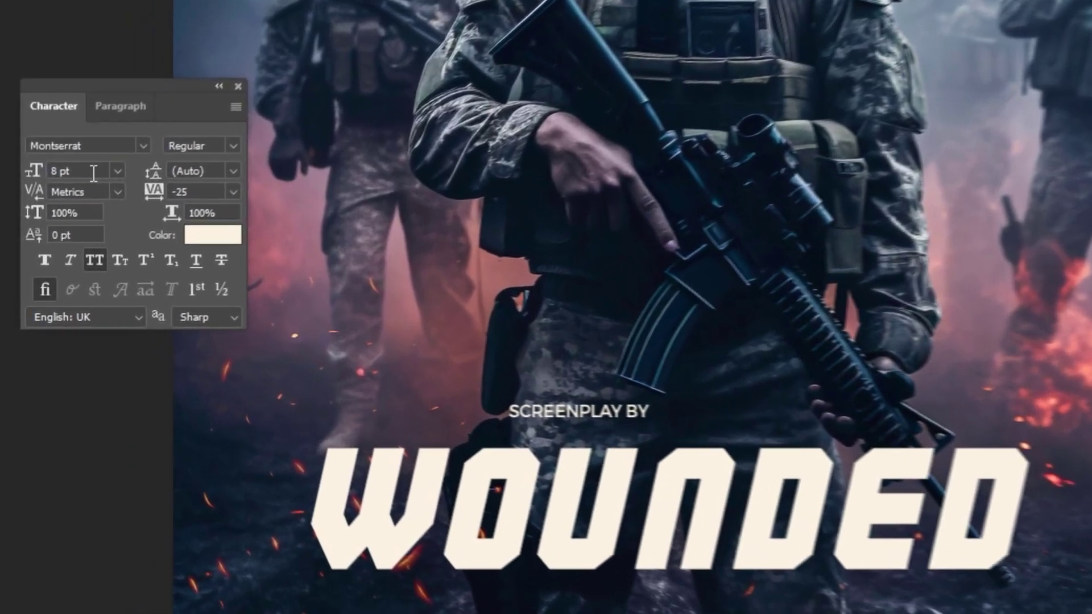
{"action": "left_click_drag", "start_coordinate": [76, 203], "coordinate": [7, 214]}
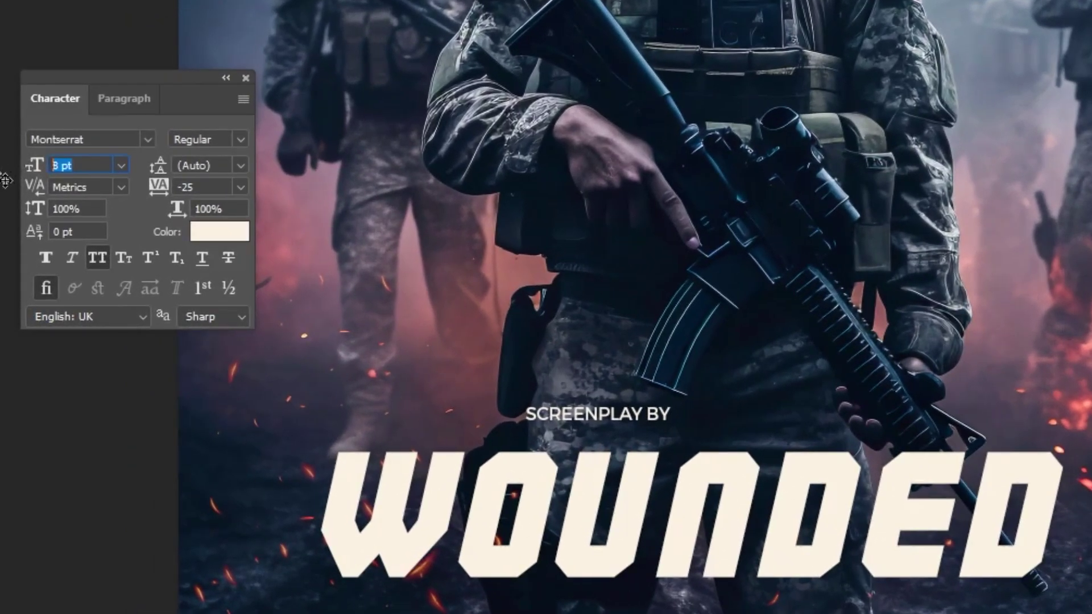
{"action": "key", "text": "Return"}
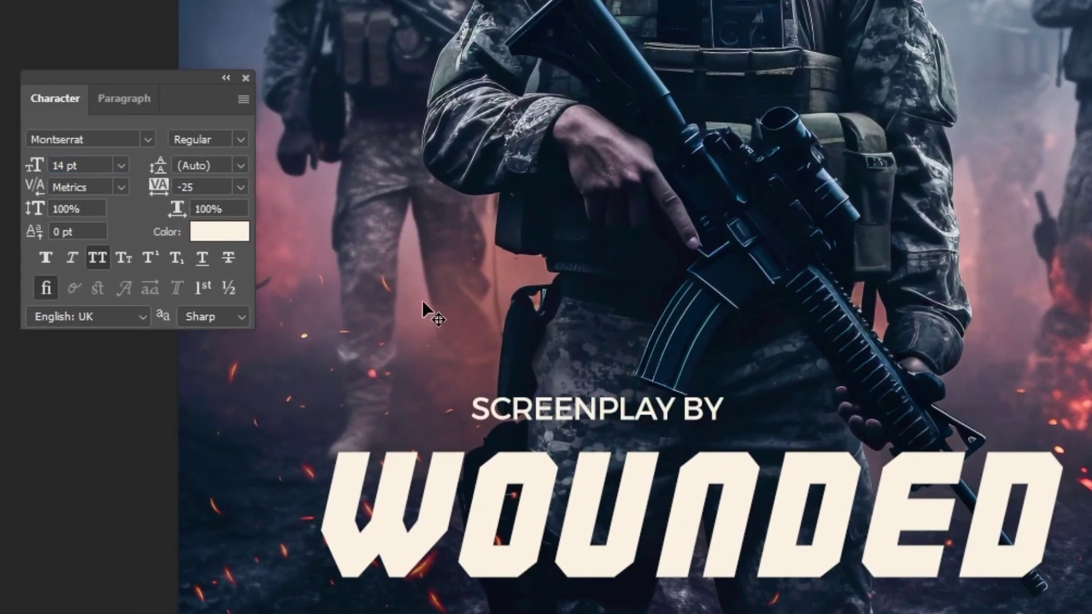
Replace the text above the WOUNDED title with A PRODUCER'S NAME FILM.
{"action": "left_click", "coordinate": [562, 396]}
{"action": "key", "text": "ctrl+a"}
{"action": "type", "text": "A PRODU"}
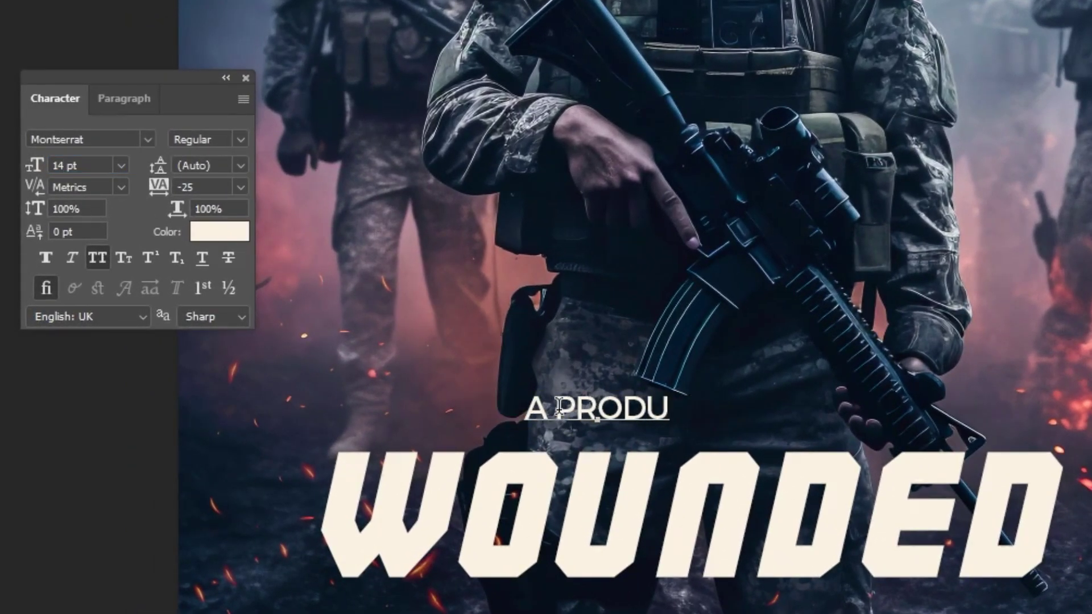
{"action": "type", "text": "CTION"}
{"action": "key", "text": "BackSpace"}
{"action": "key", "text": "BackSpace"}
{"action": "key", "text": "BackSpace"}
{"action": "key", "text": "BackSpace"}
{"action": "type", "text": "ER'S NAME FILM"}
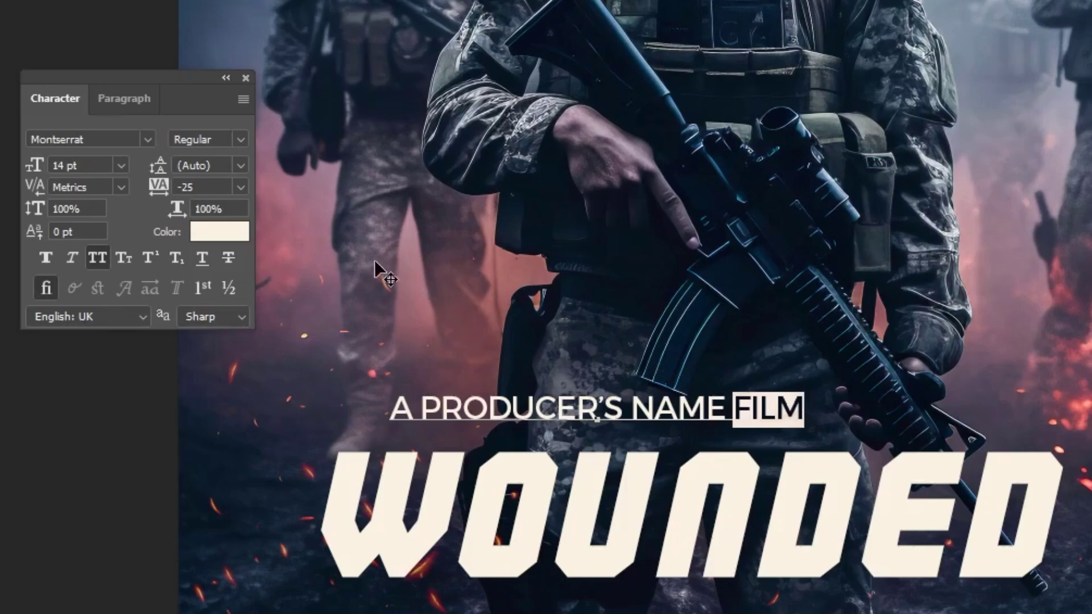
Set the words A and FILM in the producer line to the Hairline weight.
{"action": "left_click", "coordinate": [240, 139]}
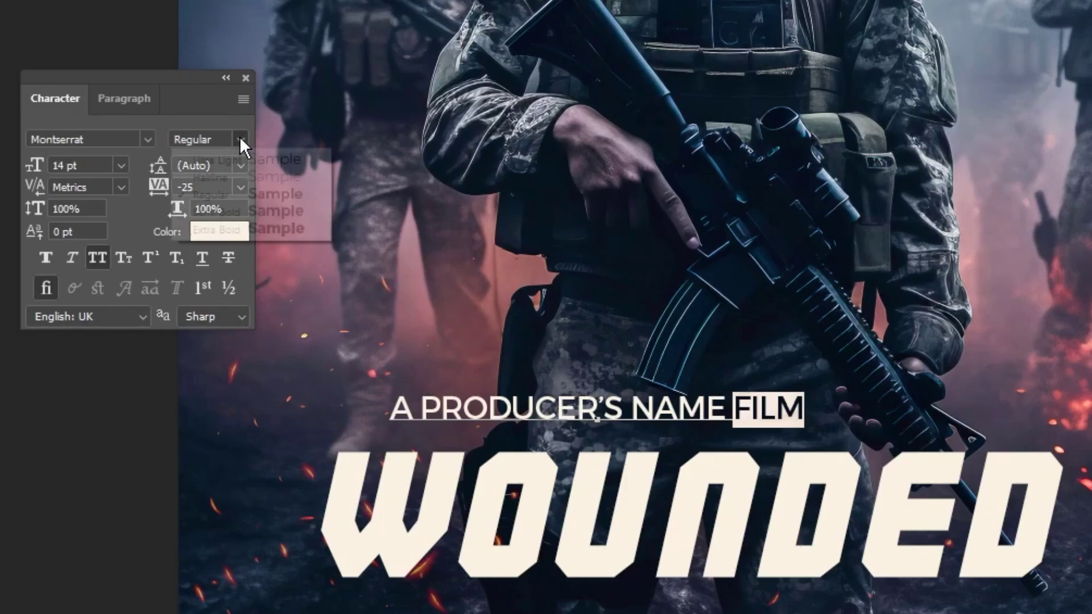
{"action": "left_click", "coordinate": [238, 174]}
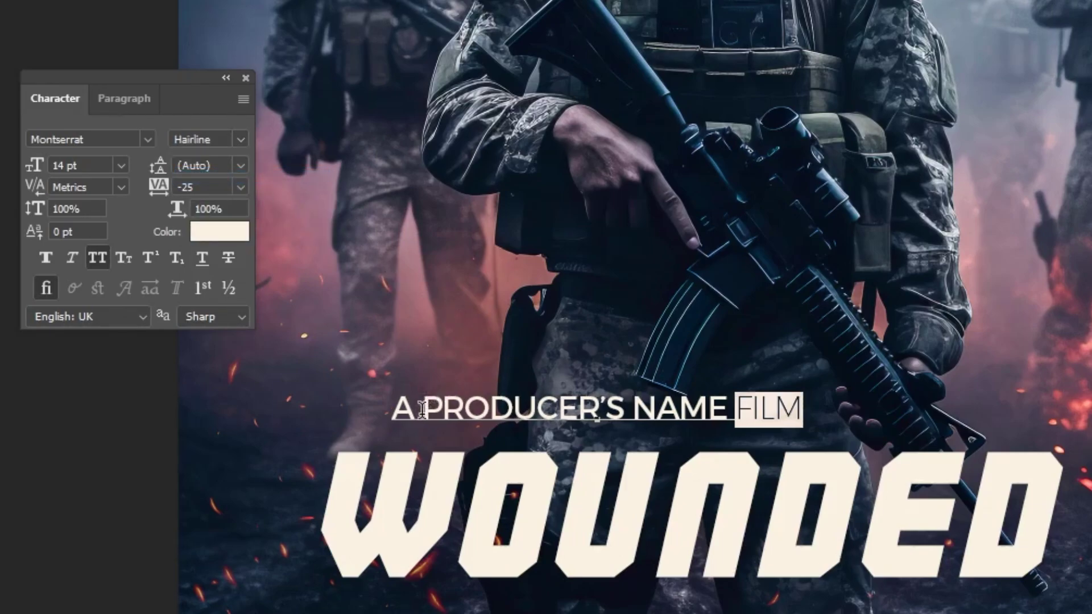
{"action": "left_click_drag", "start_coordinate": [422, 408], "coordinate": [379, 405]}
{"action": "left_click", "coordinate": [241, 138]}
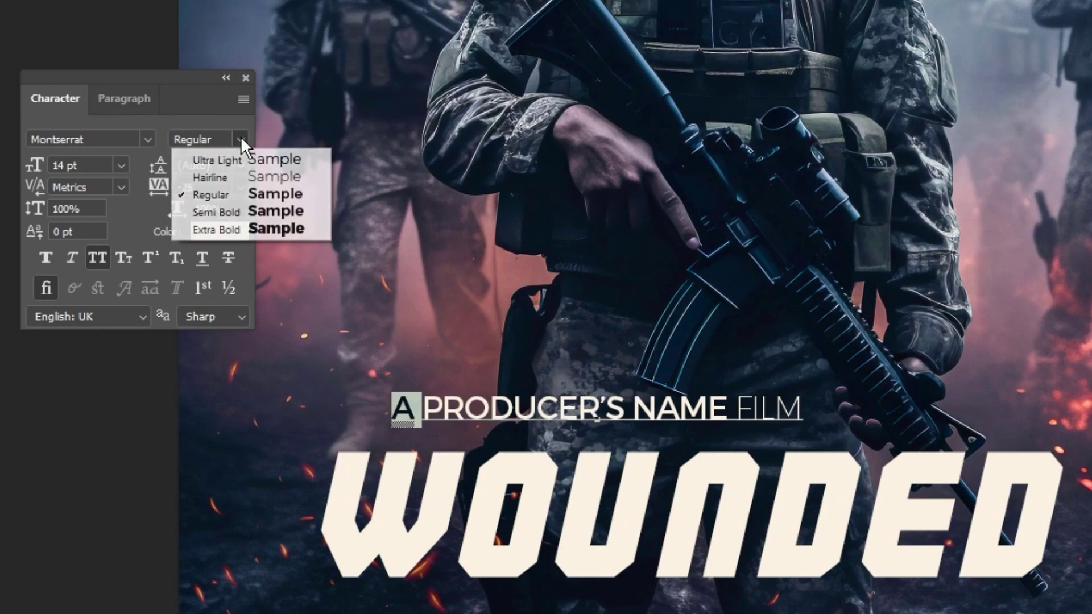
{"action": "left_click", "coordinate": [245, 174]}
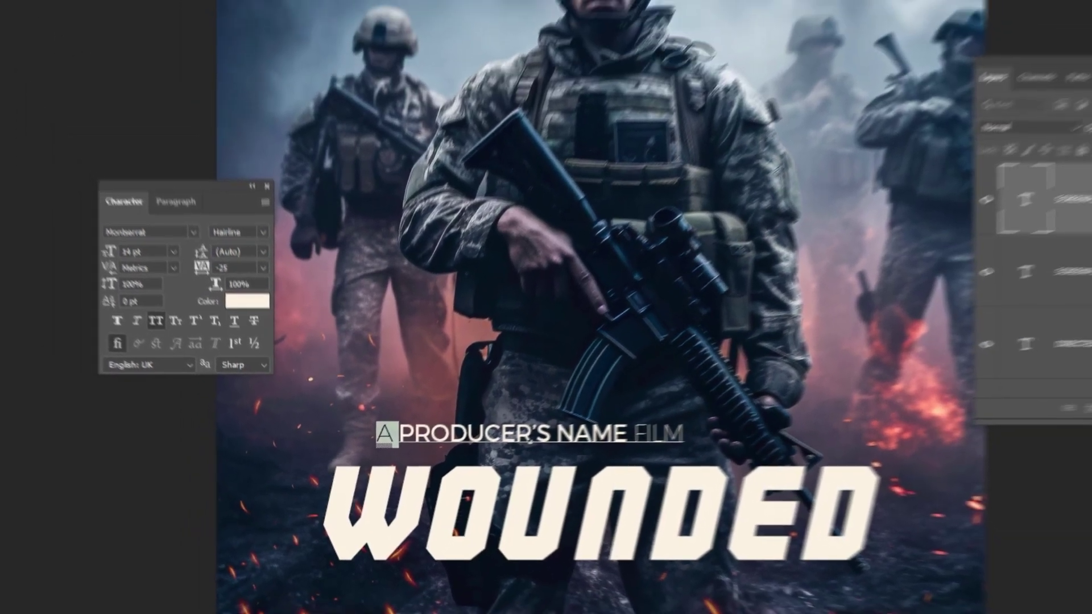
{"action": "left_click", "coordinate": [13, 64]}
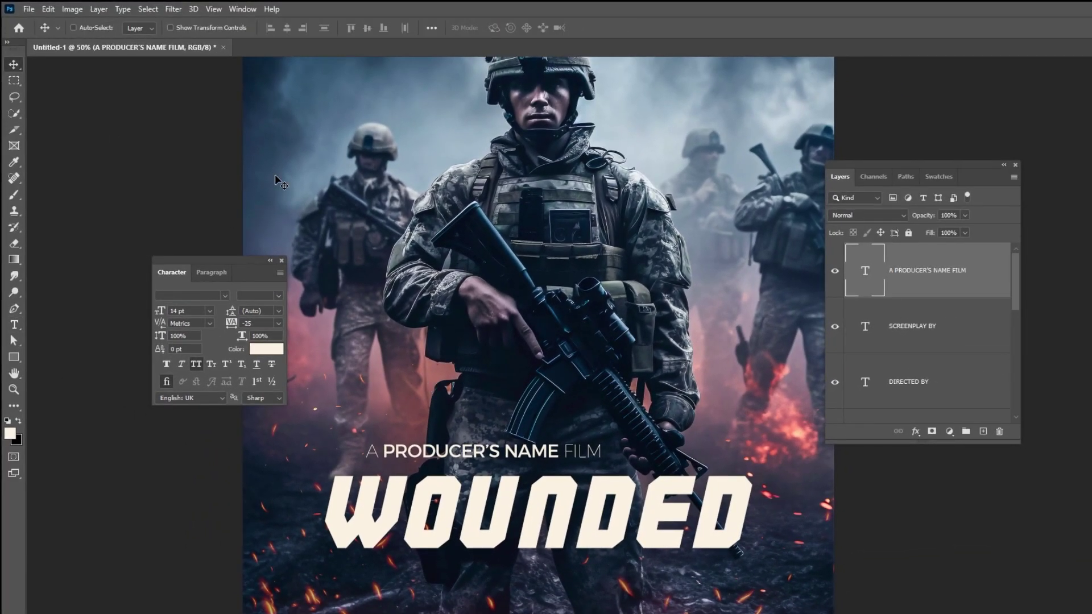
Center the producer line horizontally on the canvas and clear the selection.
{"action": "left_click", "coordinate": [148, 8]}
{"action": "left_click", "coordinate": [158, 24]}
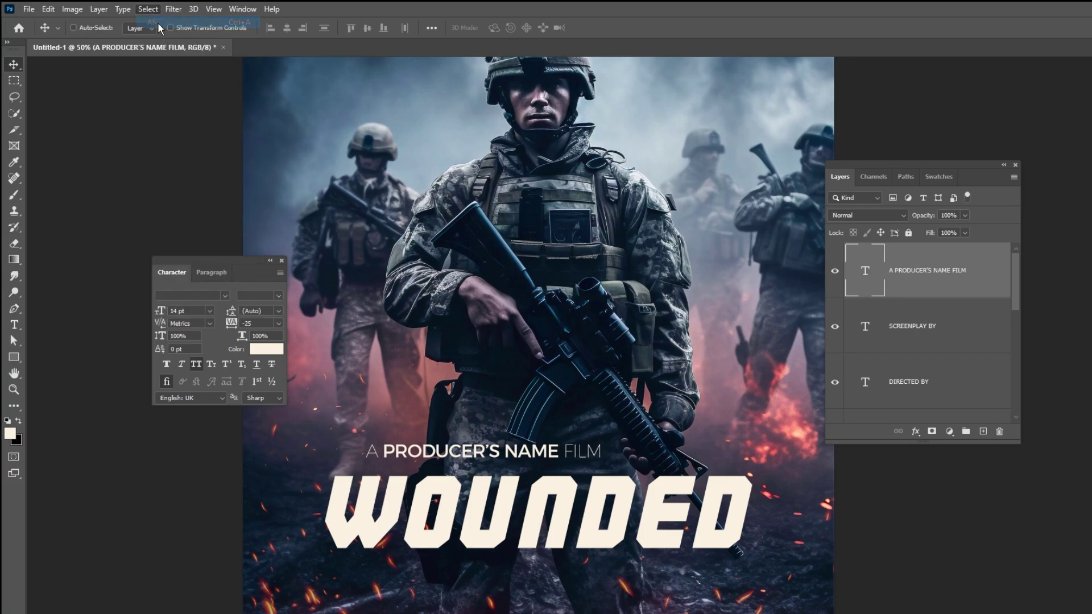
{"action": "left_click", "coordinate": [287, 29]}
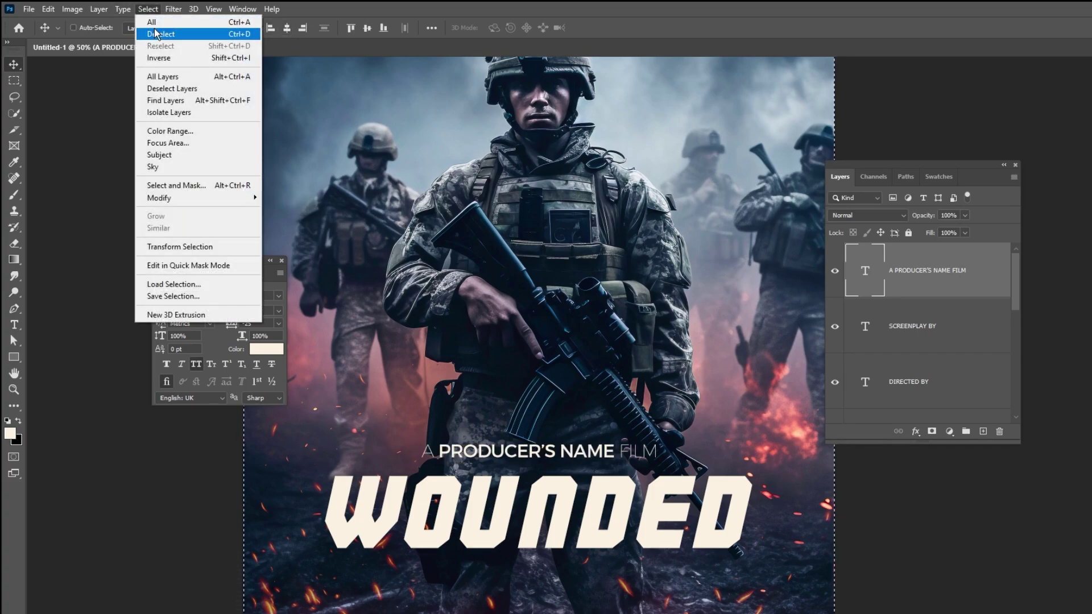
{"action": "left_click", "coordinate": [156, 34]}
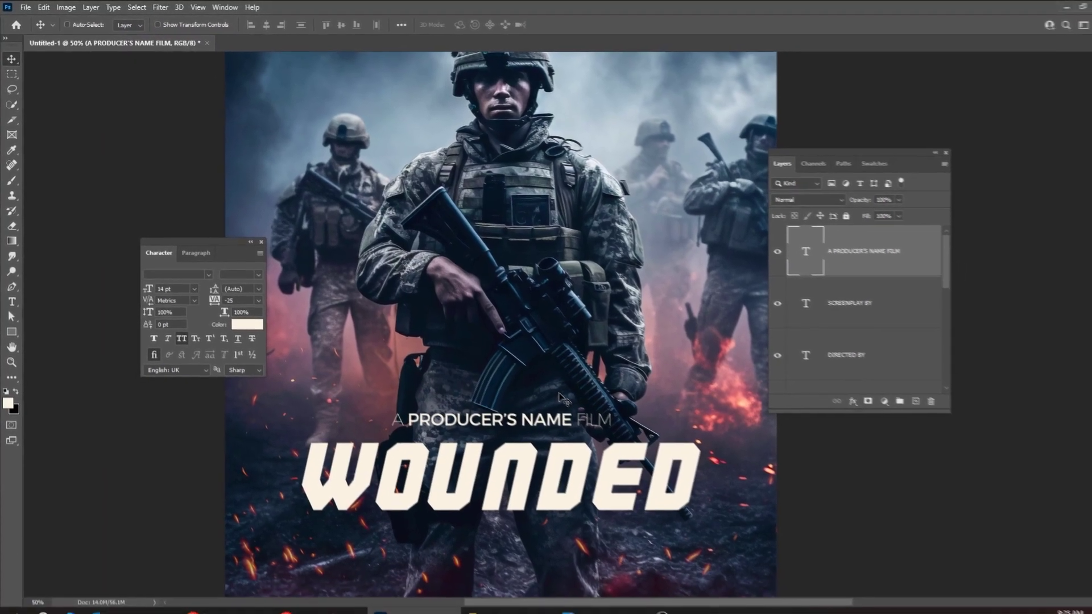
Reduce the fire layer's fill to 71% and enlarge the layer list.
{"action": "scroll", "coordinate": [884, 297], "scroll_direction": "down", "scroll_amount": 5}
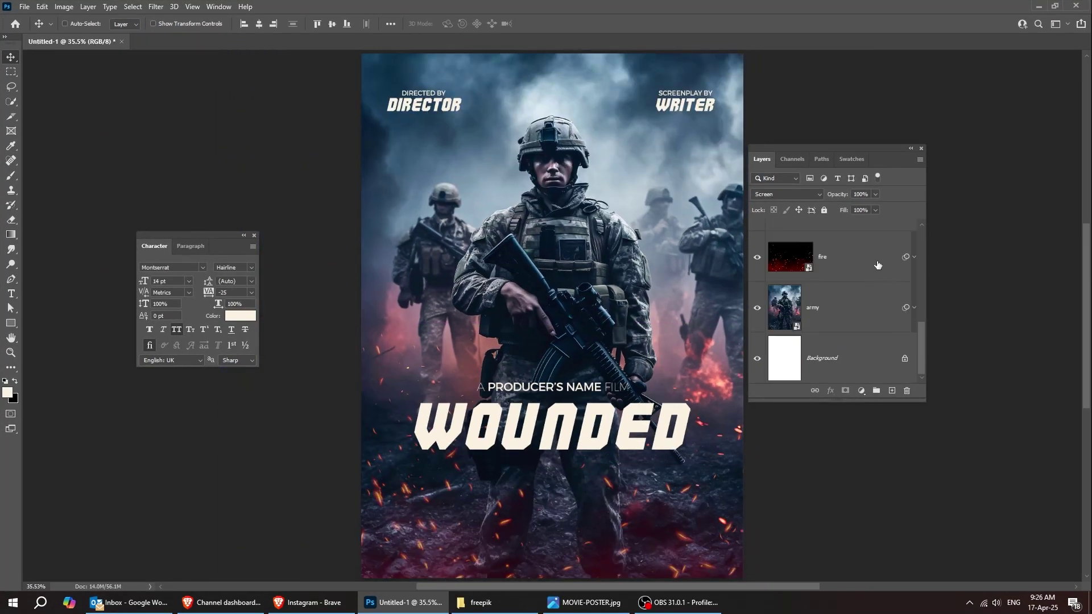
{"action": "left_click", "coordinate": [877, 264]}
{"action": "left_click_drag", "start_coordinate": [923, 400], "coordinate": [981, 478]}
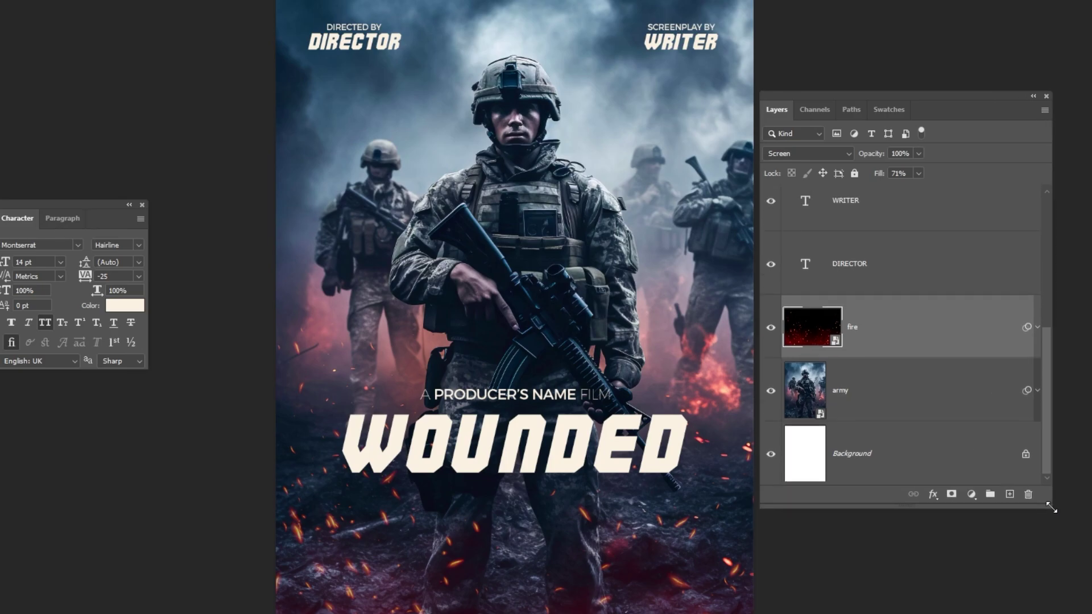
Add a Levels adjustment above the fire layer and raise its shadow input level to about 15.
{"action": "left_click", "coordinate": [968, 494]}
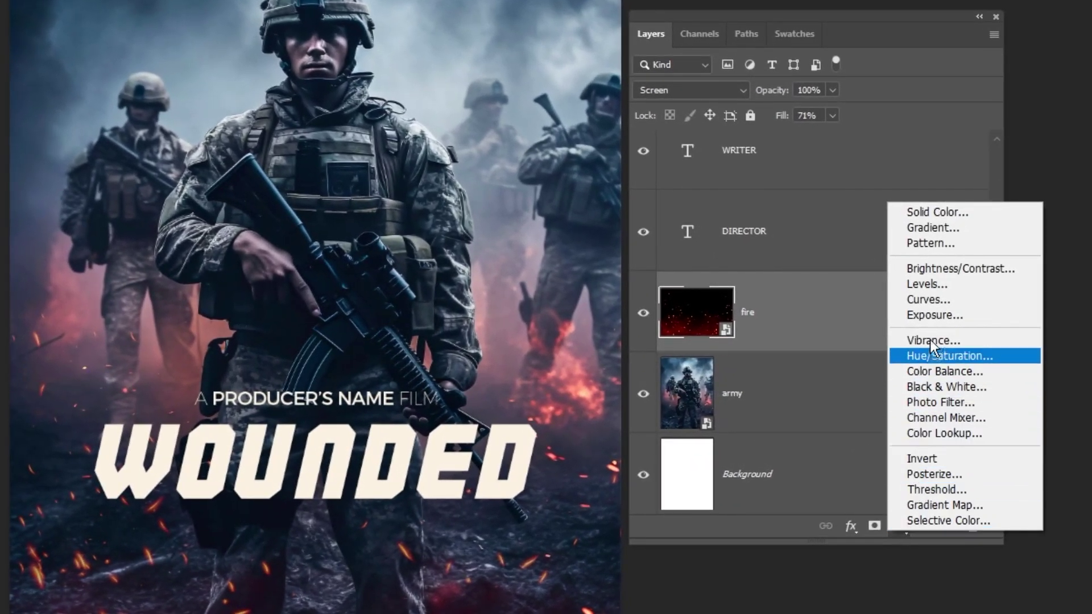
{"action": "left_click", "coordinate": [936, 284]}
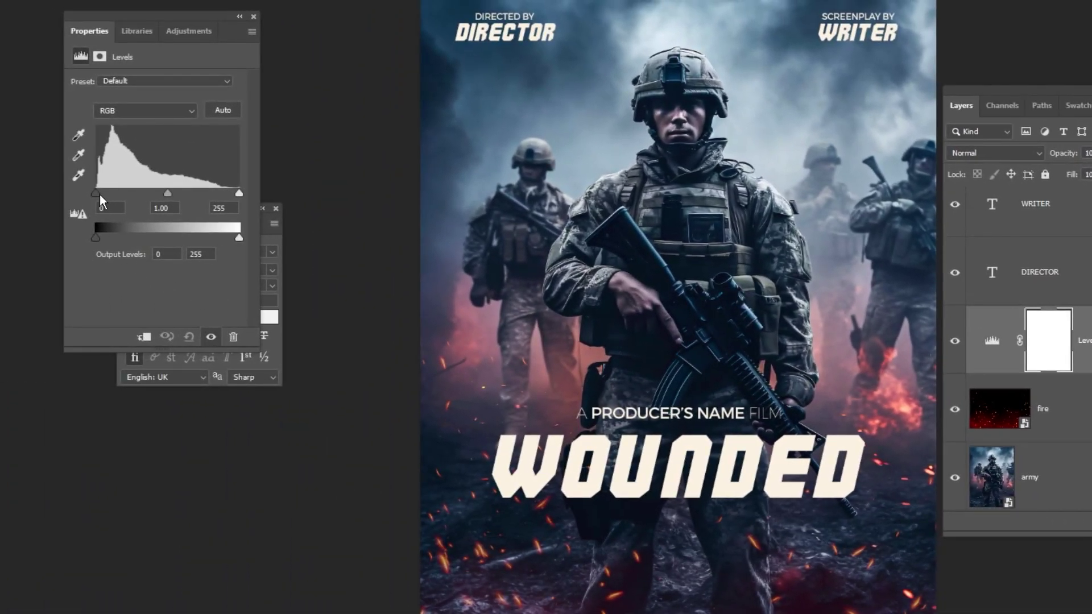
{"action": "left_click_drag", "start_coordinate": [95, 193], "coordinate": [107, 194]}
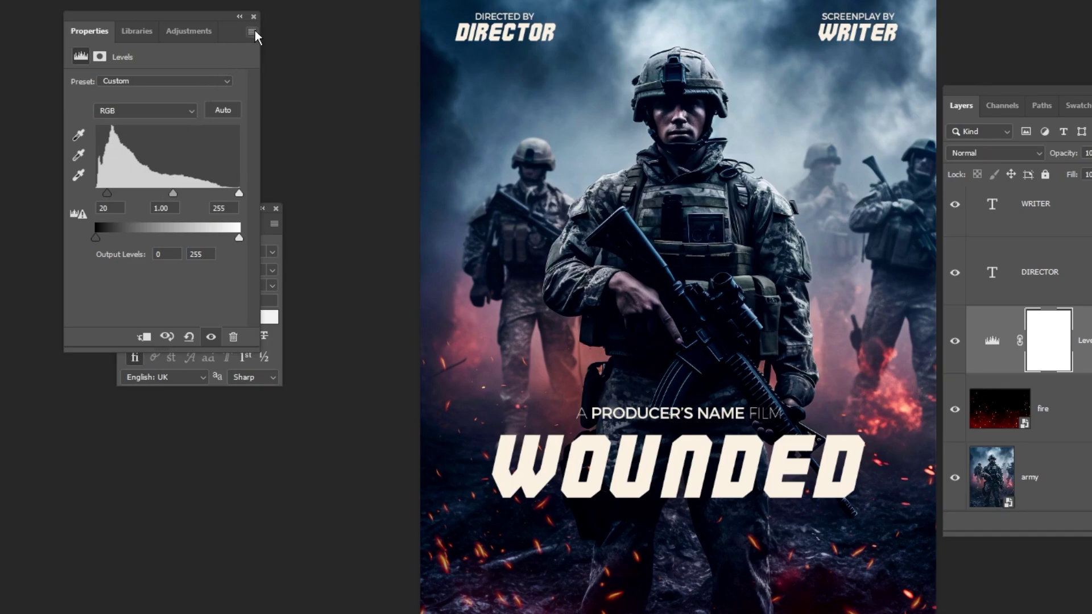
{"action": "left_click", "coordinate": [253, 17]}
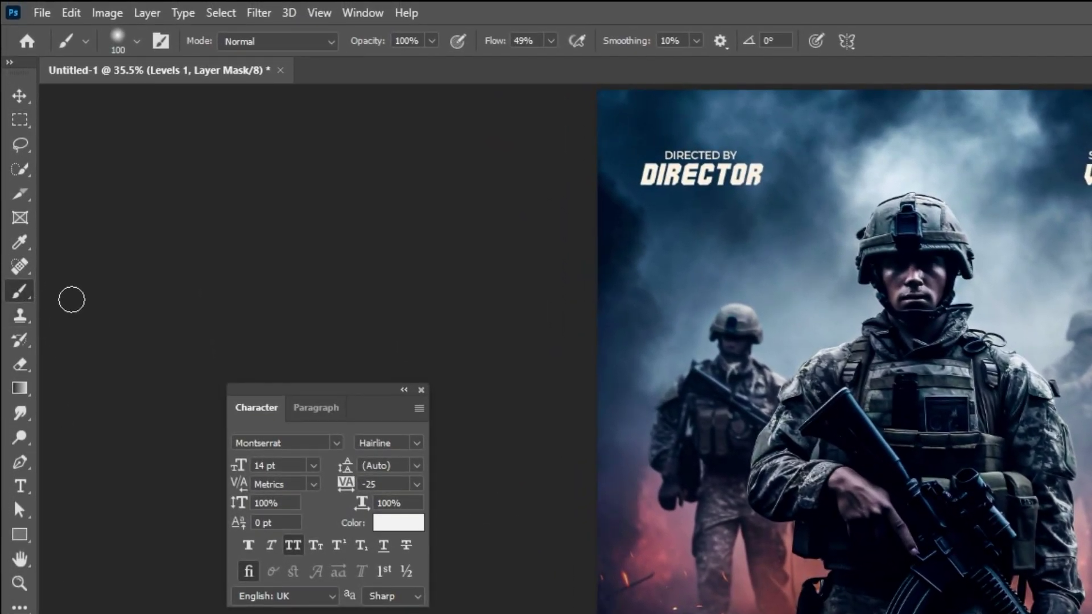
Set up a Soft Round brush at 193 px, 0% hardness and 71% flow for the Levels mask, and hide the panels.
{"action": "left_click", "coordinate": [136, 41]}
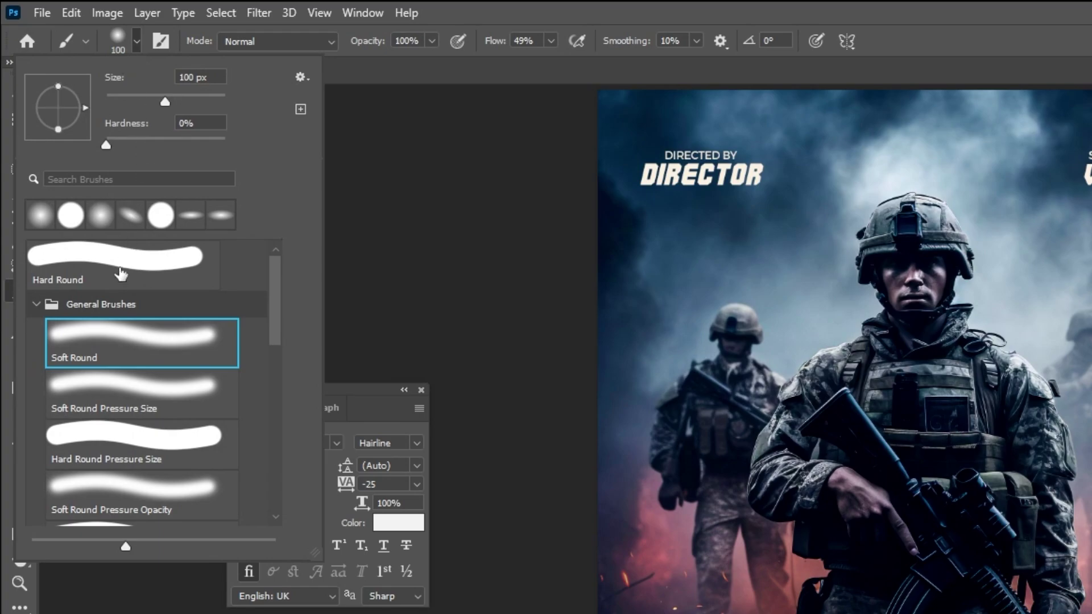
{"action": "left_click", "coordinate": [138, 45]}
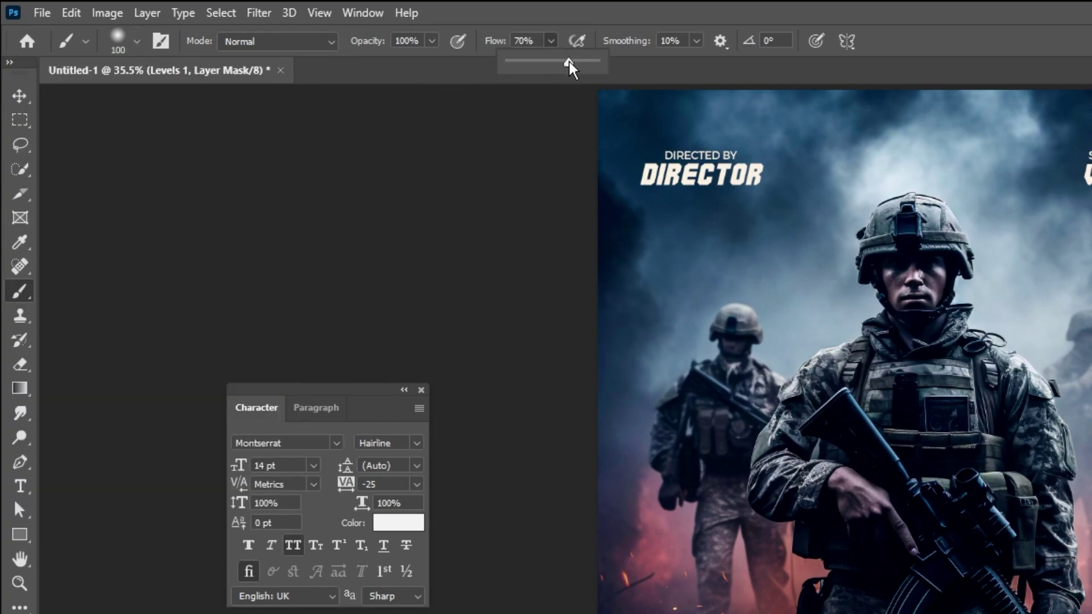
{"action": "left_click", "coordinate": [137, 40]}
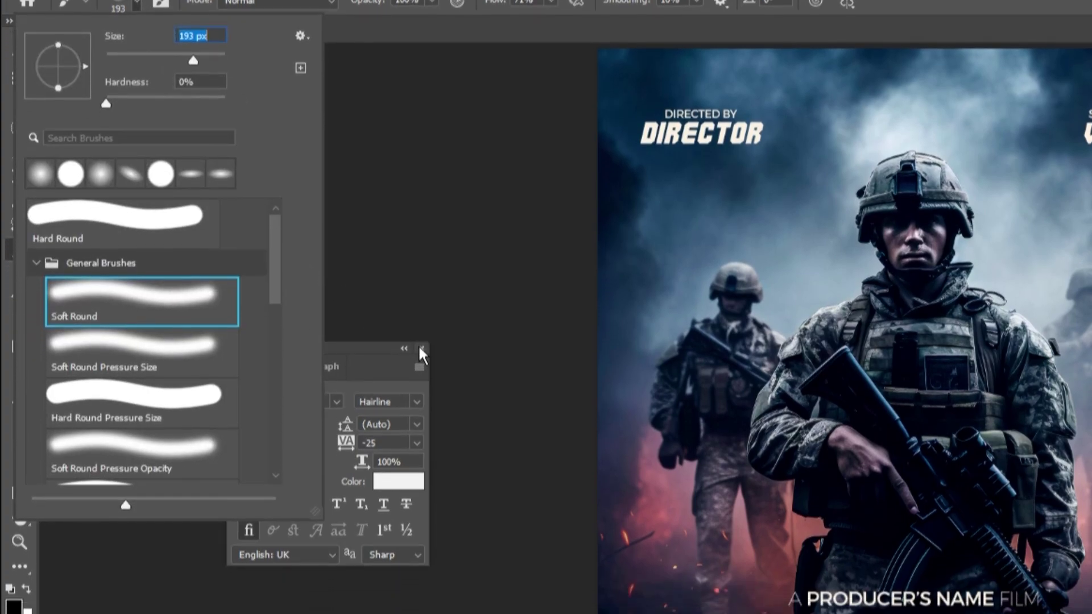
{"action": "left_click", "coordinate": [421, 390]}
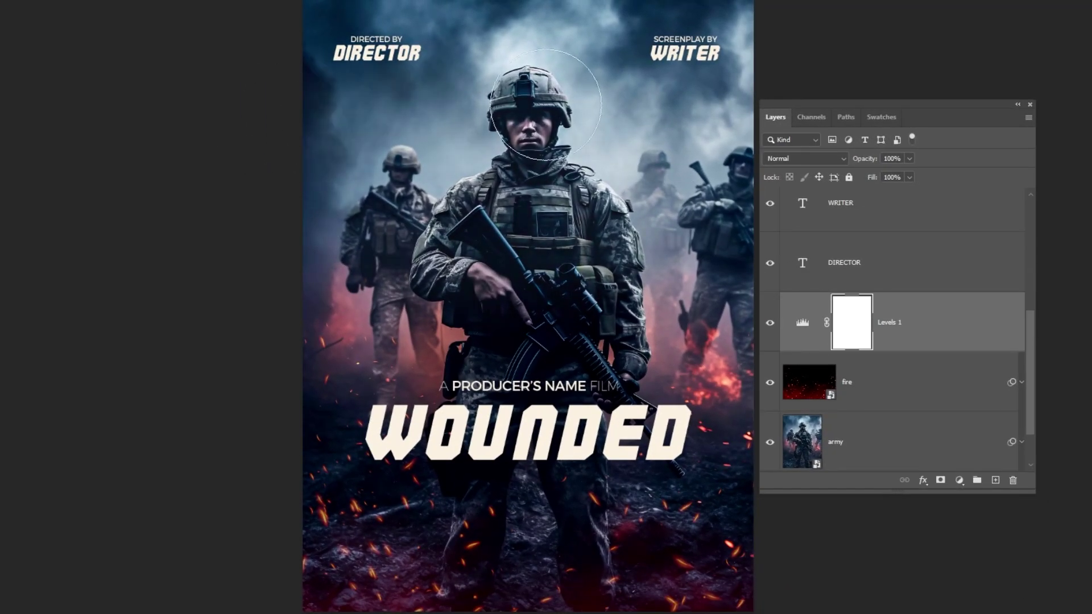
{"action": "key", "text": "Tab"}
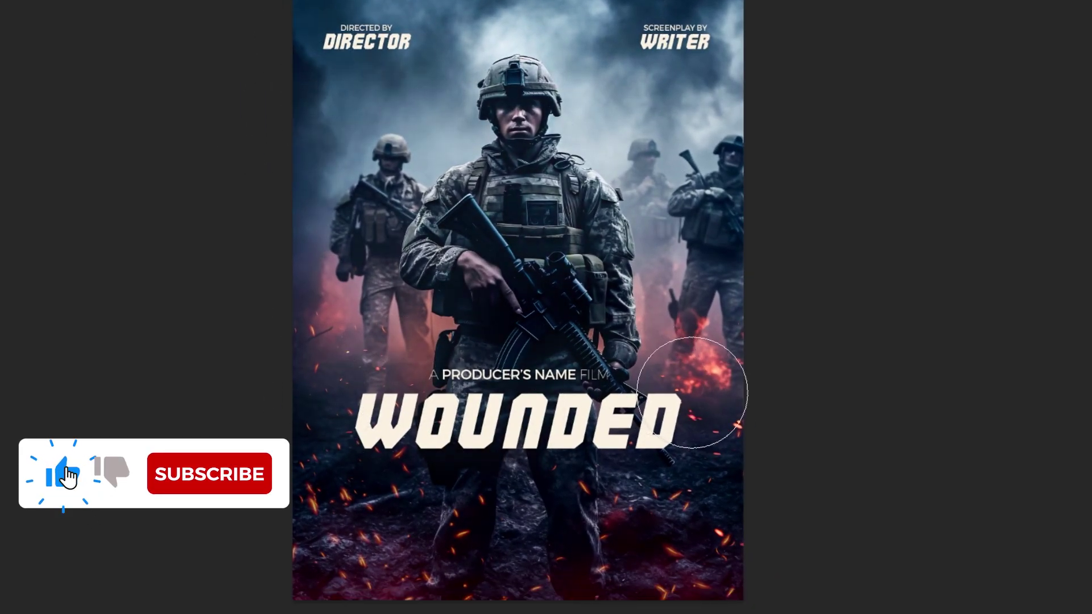
Bring the panels back and compare the poster with and without the masked Levels adjustment.
{"action": "key", "text": "Tab"}
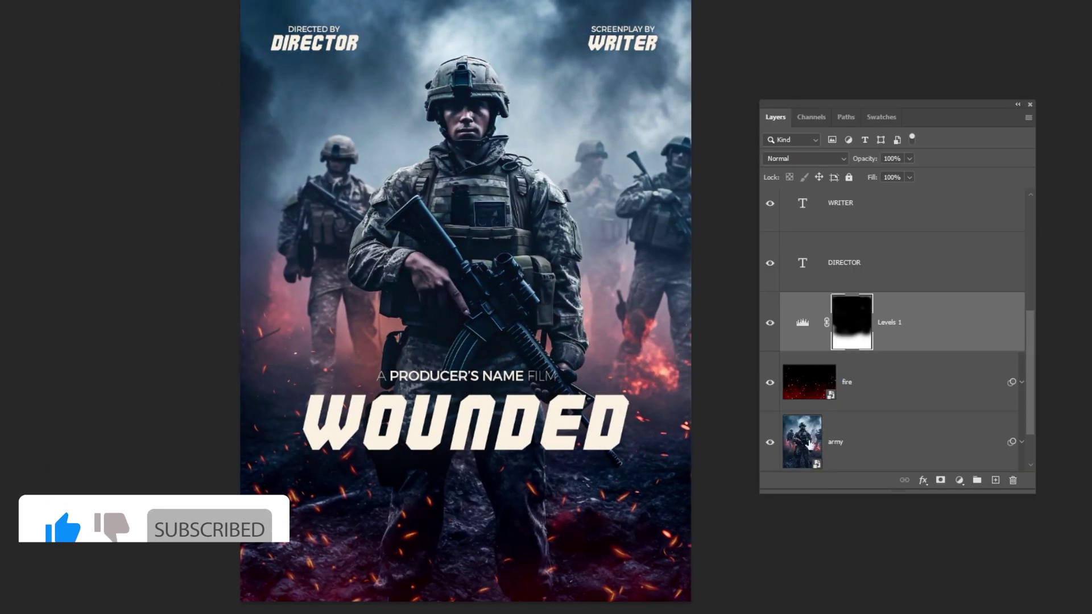
{"action": "left_click", "coordinate": [770, 324]}
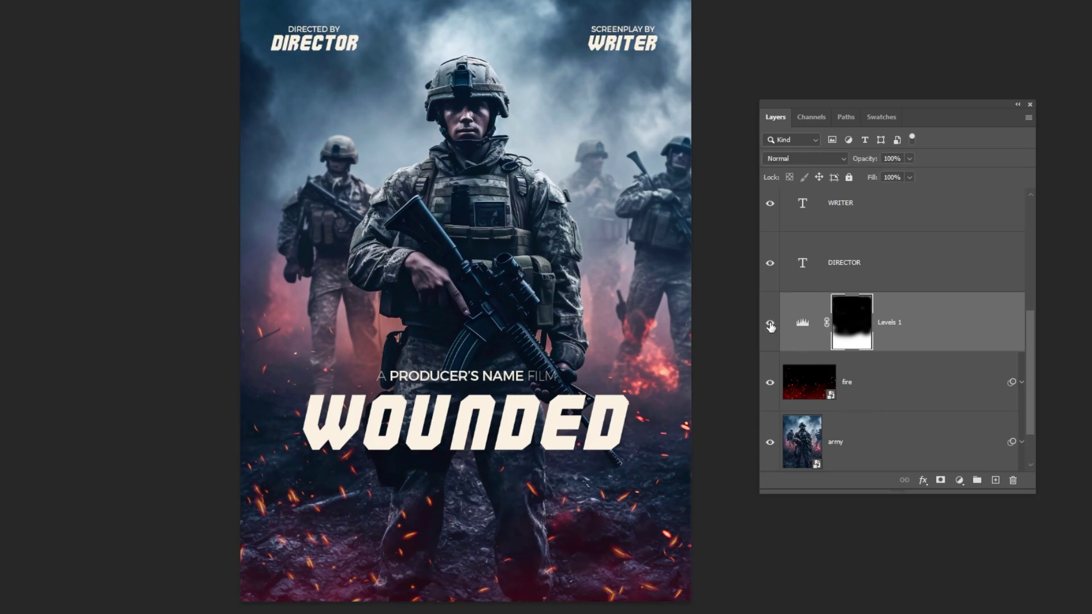
{"action": "left_click", "coordinate": [770, 325]}
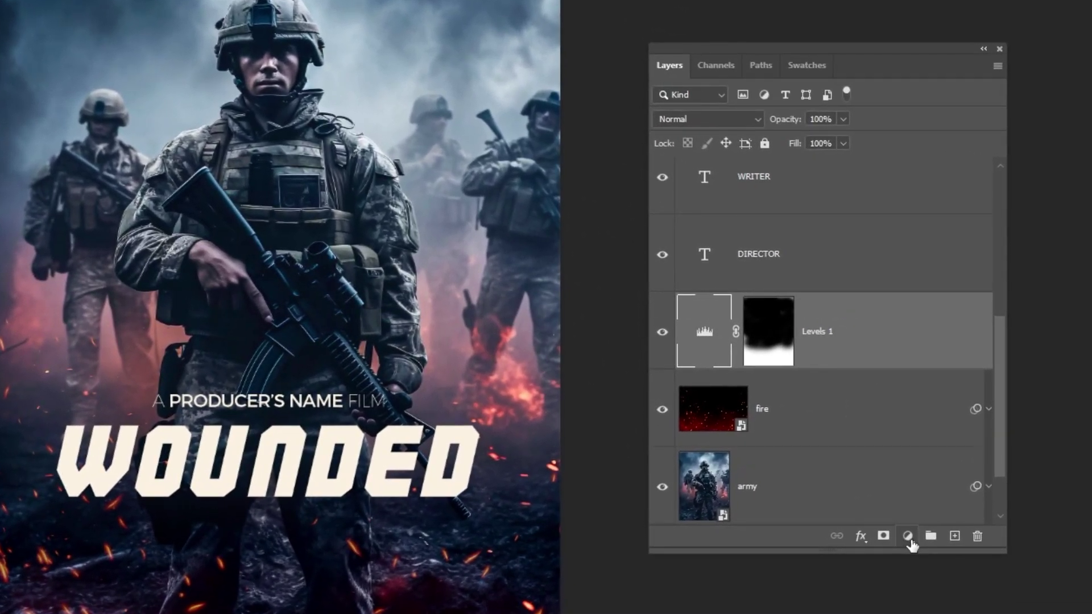
Add a Color Lookup adjustment above the Levels layer using the Kodak 5205 Fuji 3510 (by Adobe).cube 3D LUT.
{"action": "left_click", "coordinate": [959, 480]}
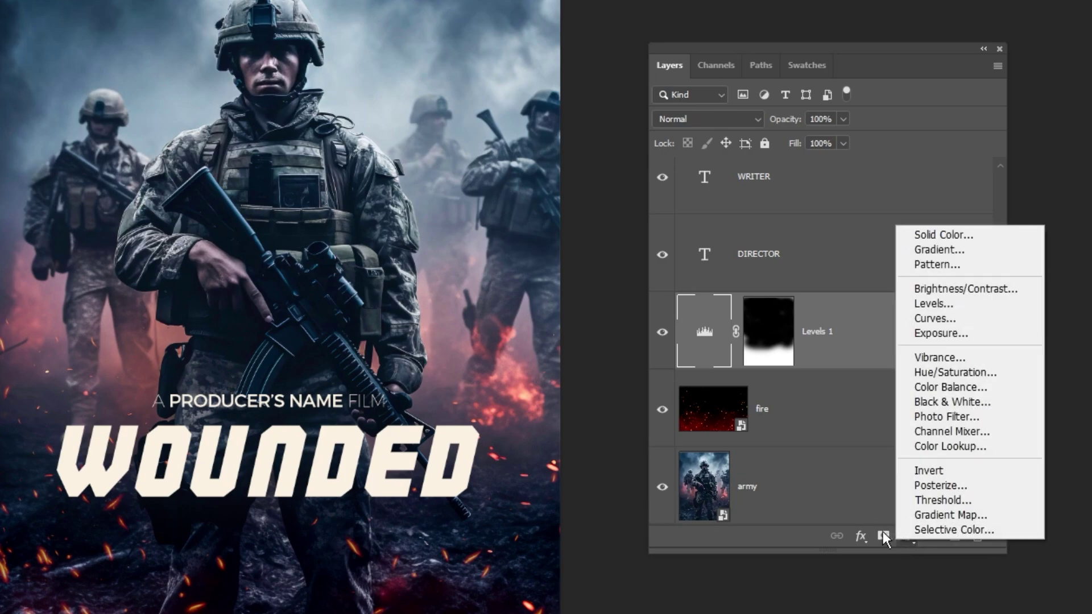
{"action": "left_click", "coordinate": [940, 446]}
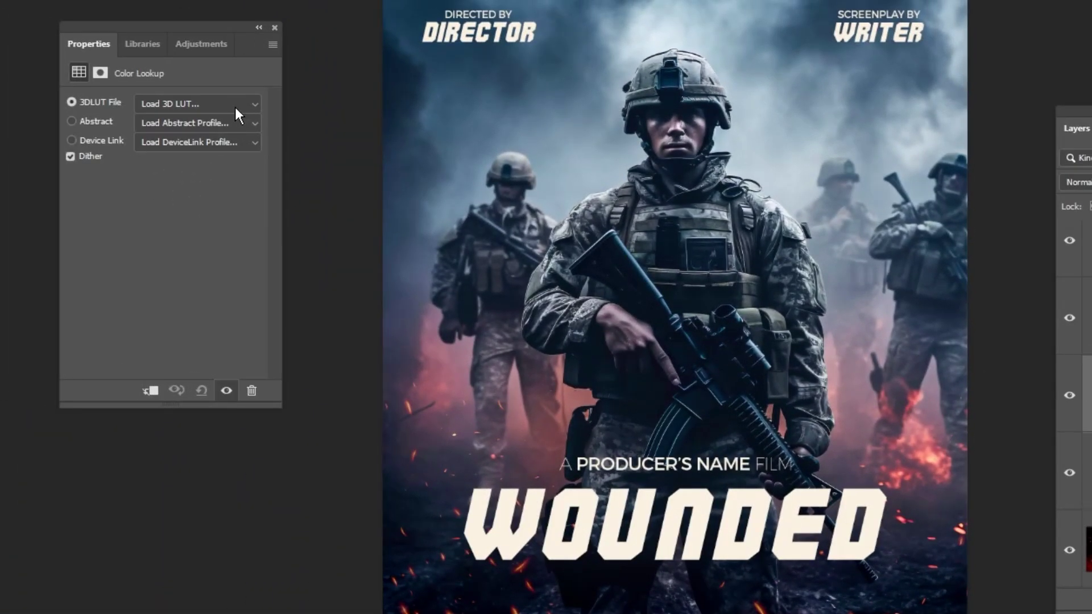
{"action": "left_click", "coordinate": [179, 96]}
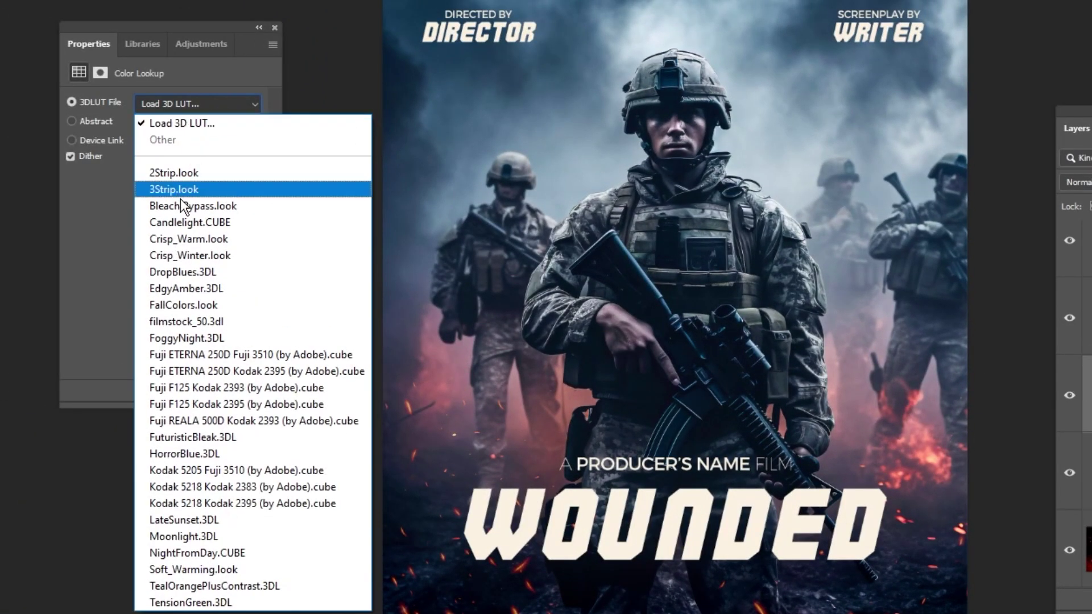
{"action": "left_click", "coordinate": [302, 470]}
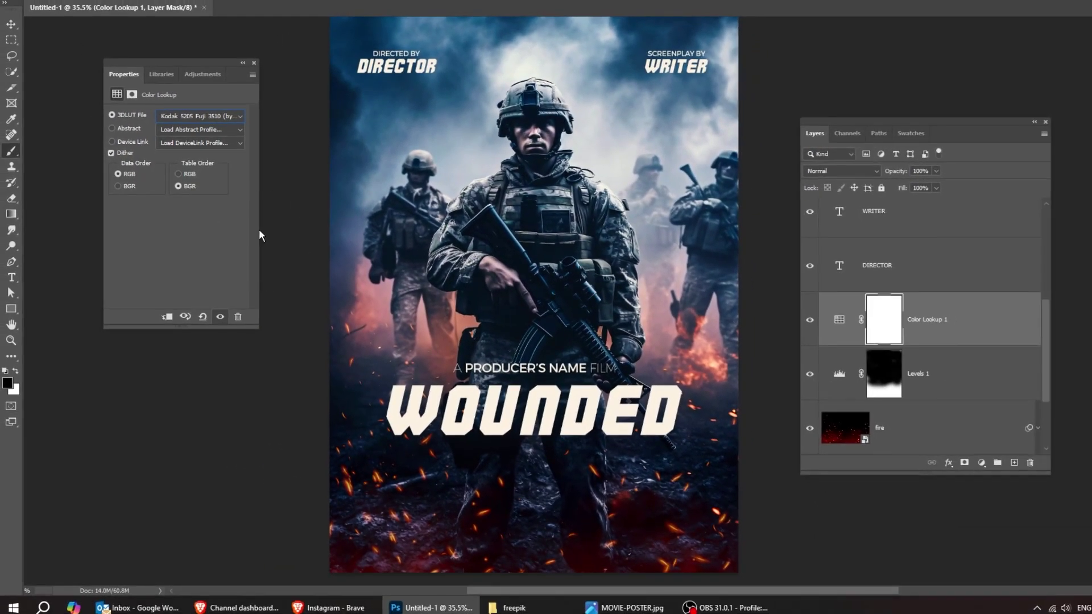
Reduce the Color Lookup adjustment's fill to 79% and compare the poster with and without it.
{"action": "left_click", "coordinate": [937, 187]}
{"action": "left_click_drag", "start_coordinate": [938, 201], "coordinate": [961, 193]}
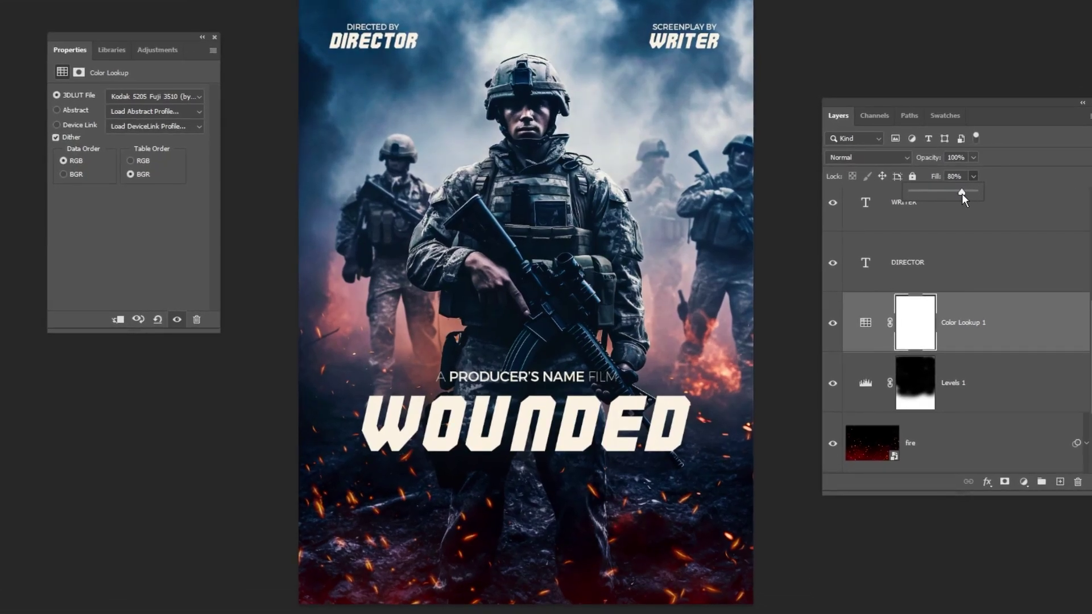
{"action": "left_click", "coordinate": [833, 323]}
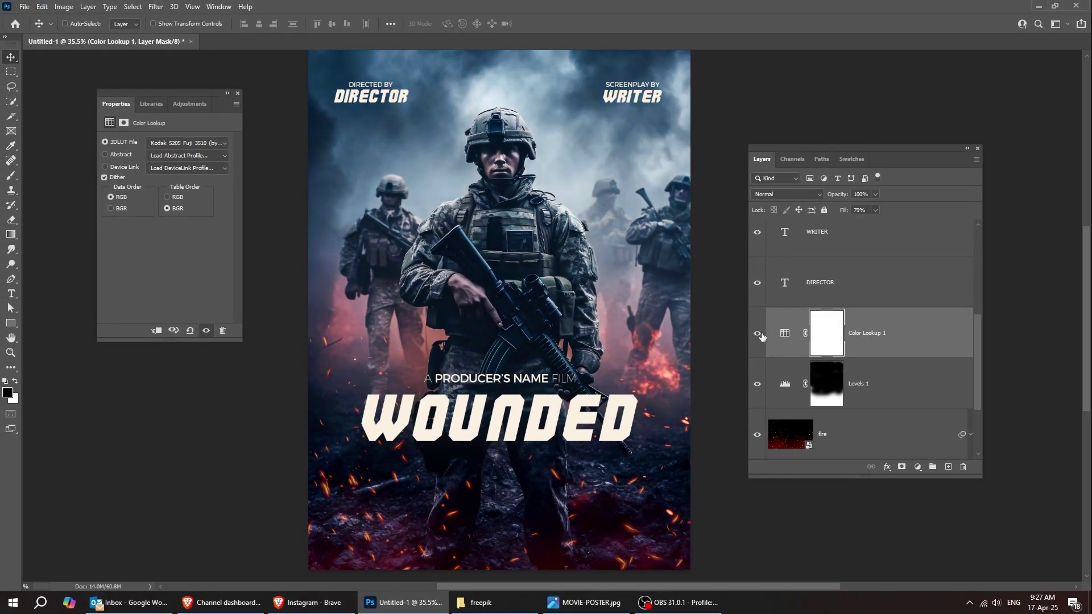
{"action": "left_click", "coordinate": [759, 334]}
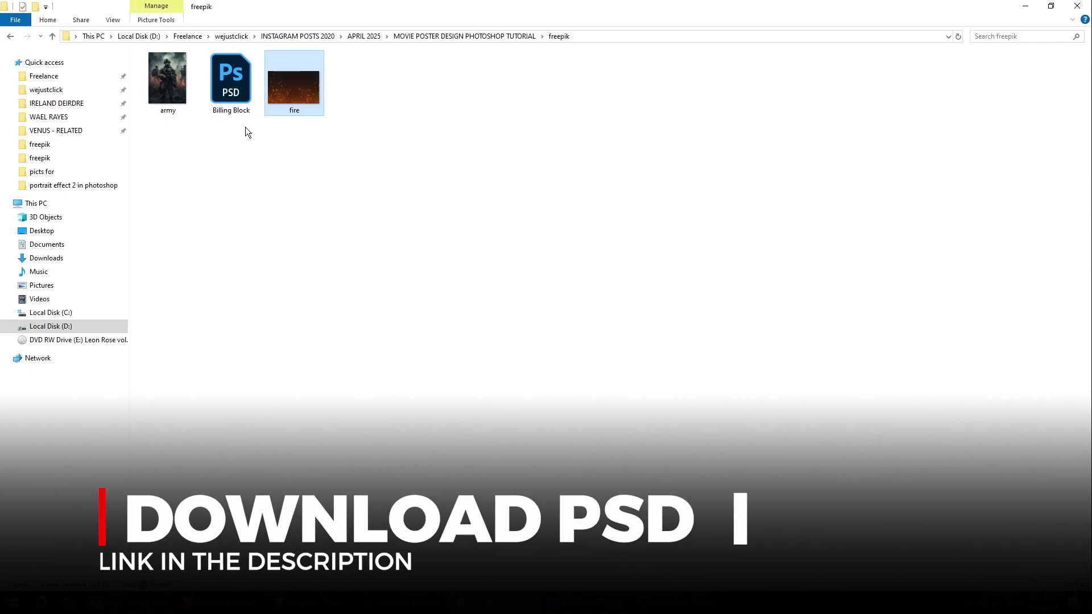
Open Billing Block.psd and check the visibility and contents of its Billing Block group.
{"action": "double_click", "coordinate": [238, 113]}
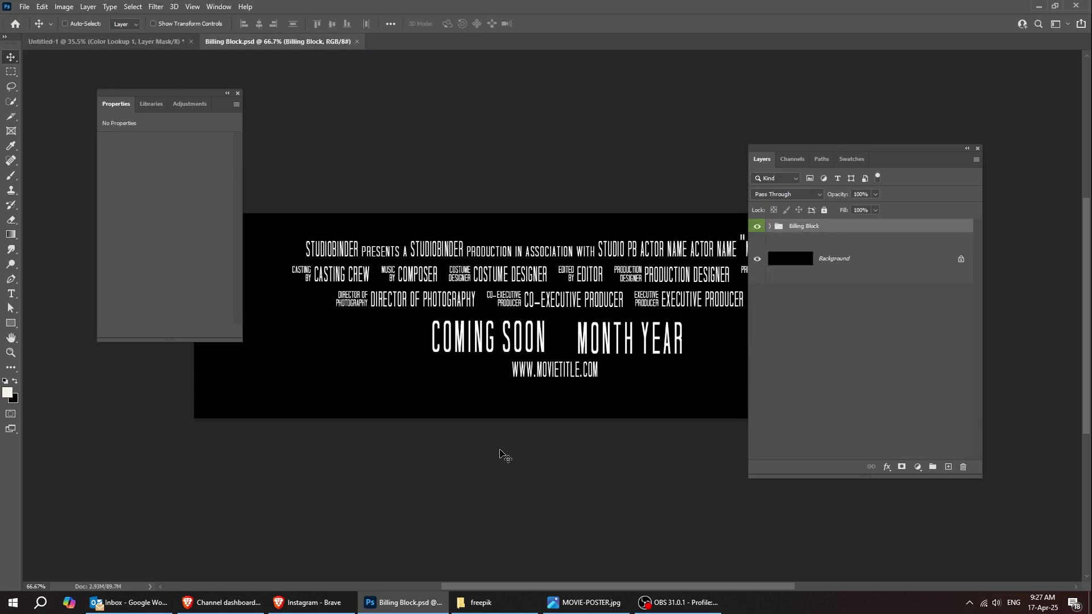
{"action": "left_click", "coordinate": [760, 221]}
{"action": "left_click", "coordinate": [759, 222]}
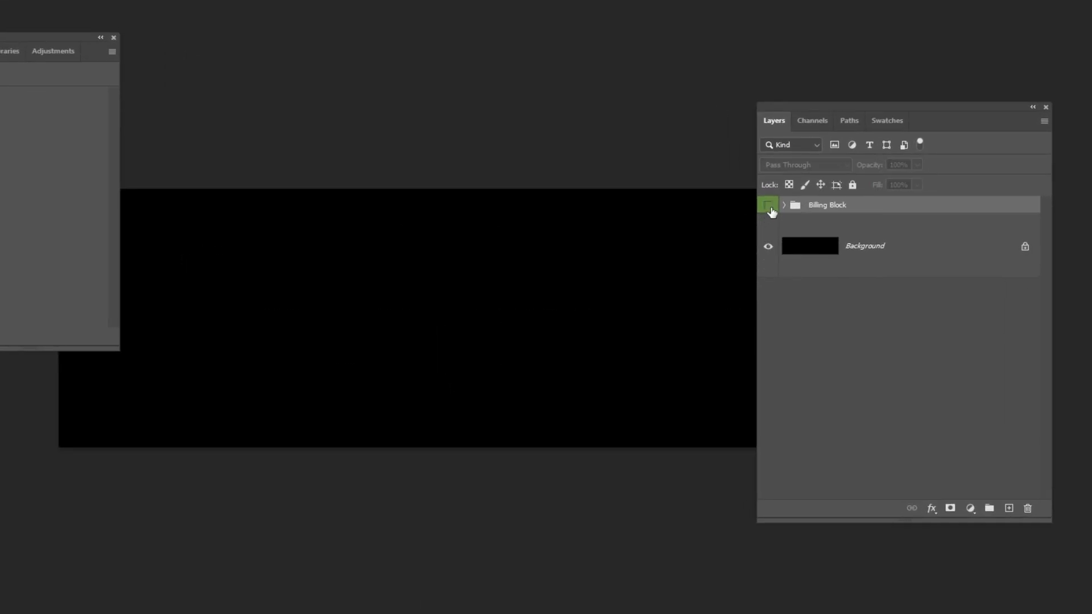
{"action": "left_click", "coordinate": [784, 205]}
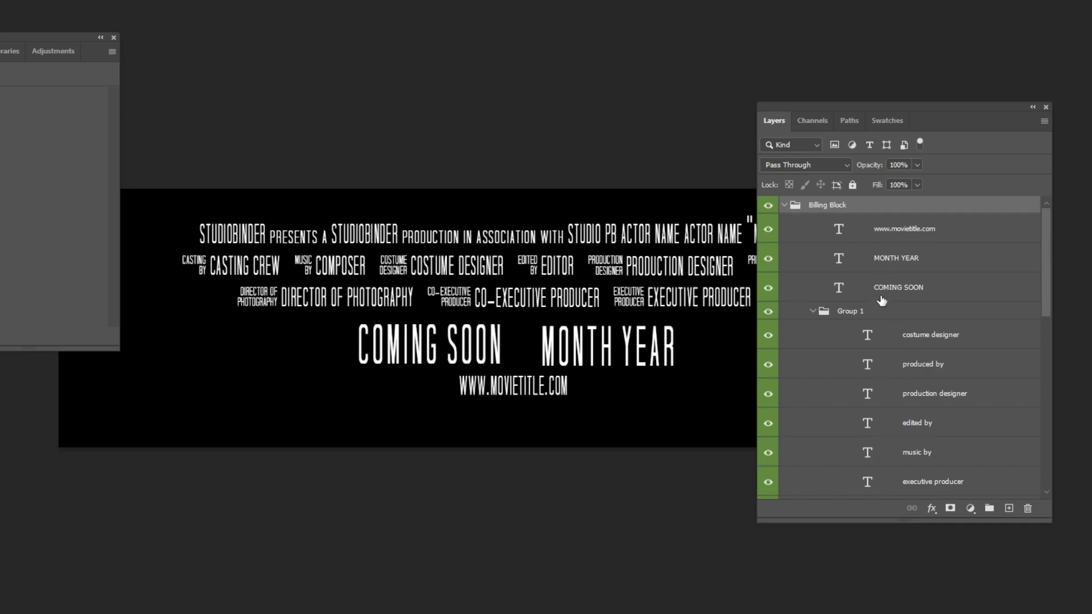
{"action": "left_click", "coordinate": [784, 205]}
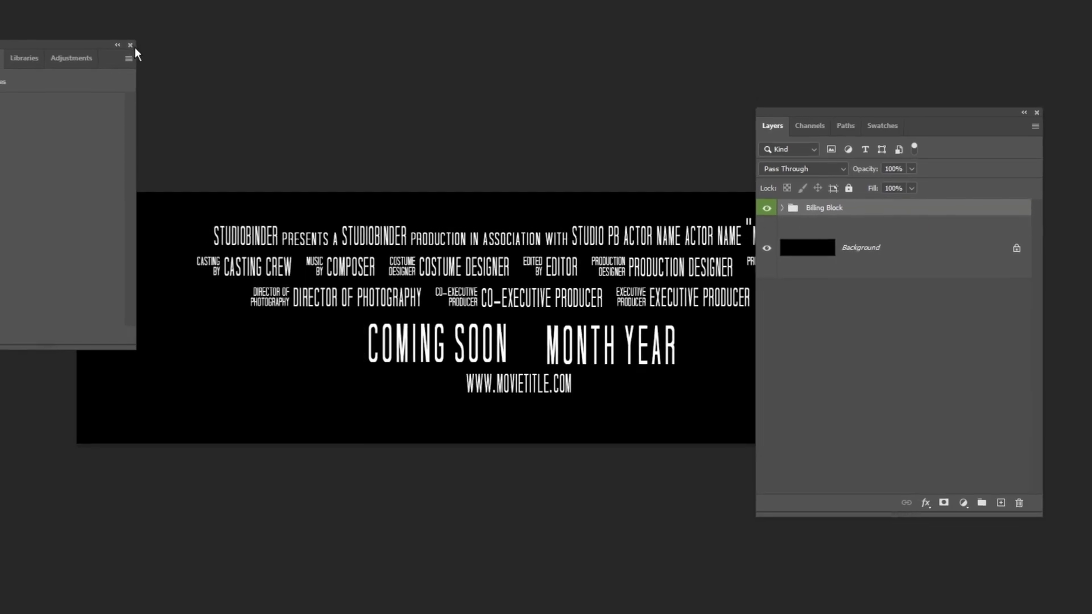
Hide the adjustment properties and move the Billing Block group from its template into the poster document.
{"action": "left_click", "coordinate": [113, 37]}
{"action": "left_click_drag", "start_coordinate": [303, 236], "coordinate": [129, 120]}
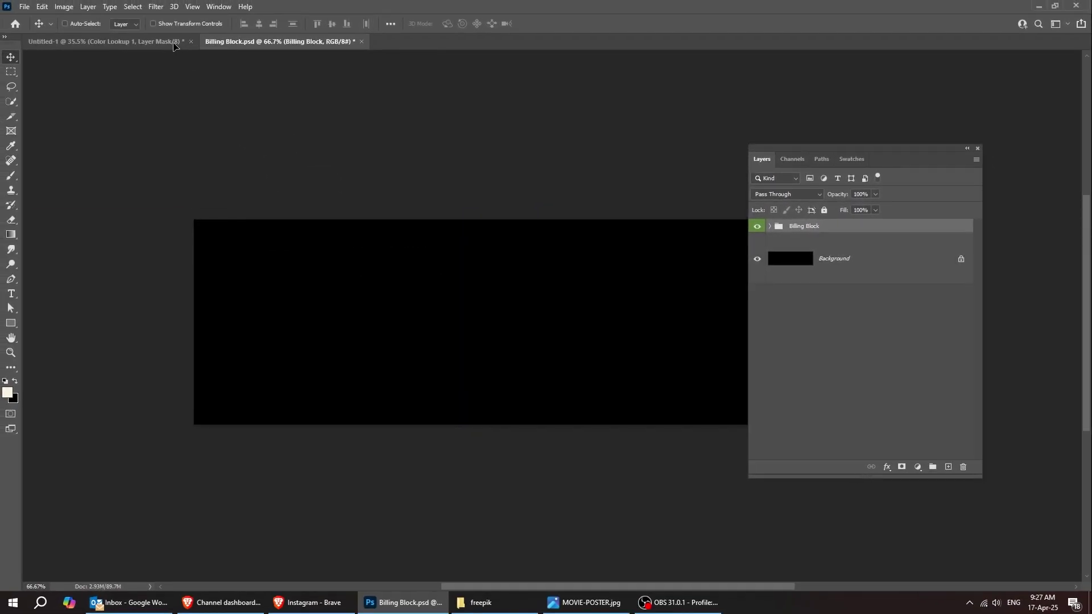